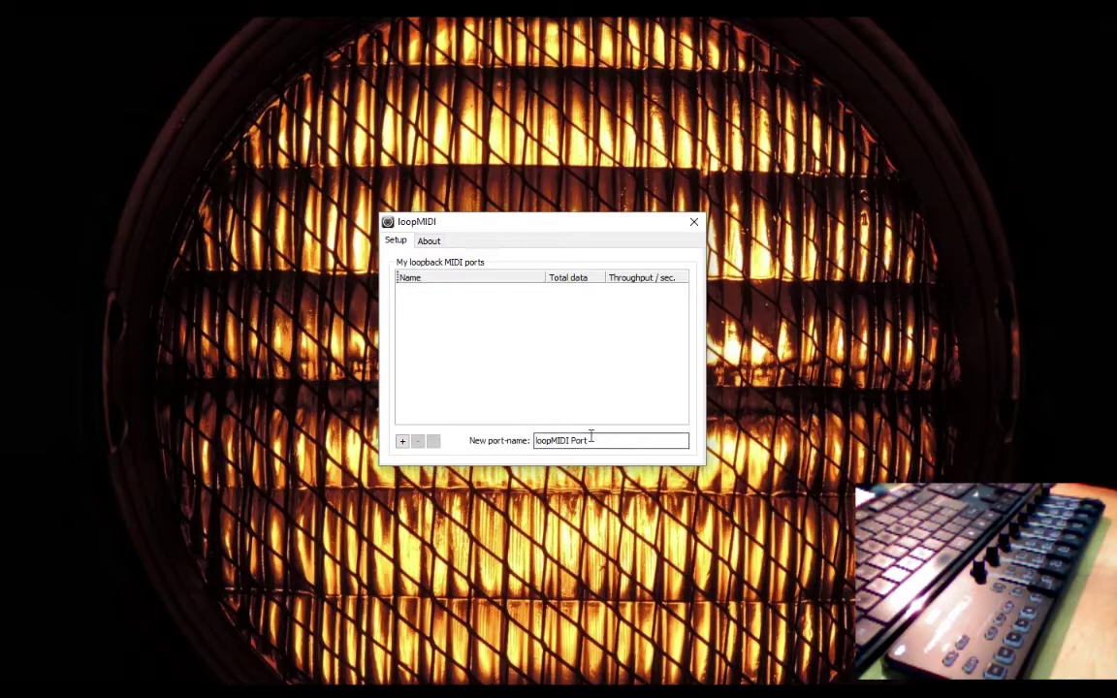
Create a loopback MIDI port named loopMIDI Port, then switch to Bome's Midi Translator Classic and dismiss its purchase reminder.
left_click(405, 443)
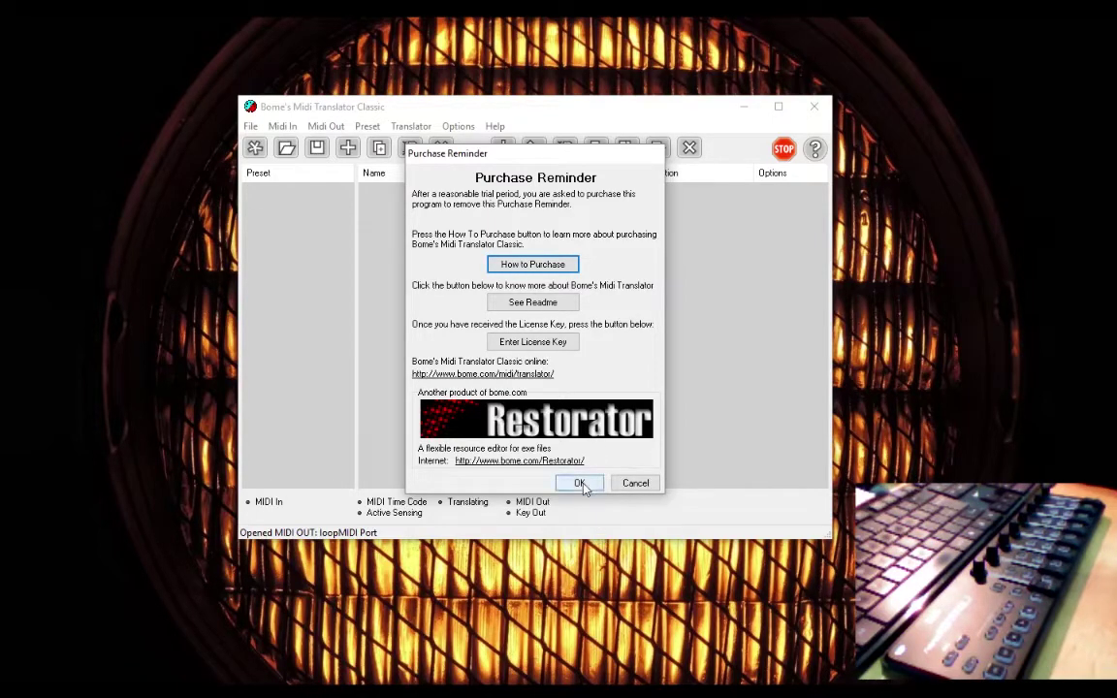
left_click(579, 483)
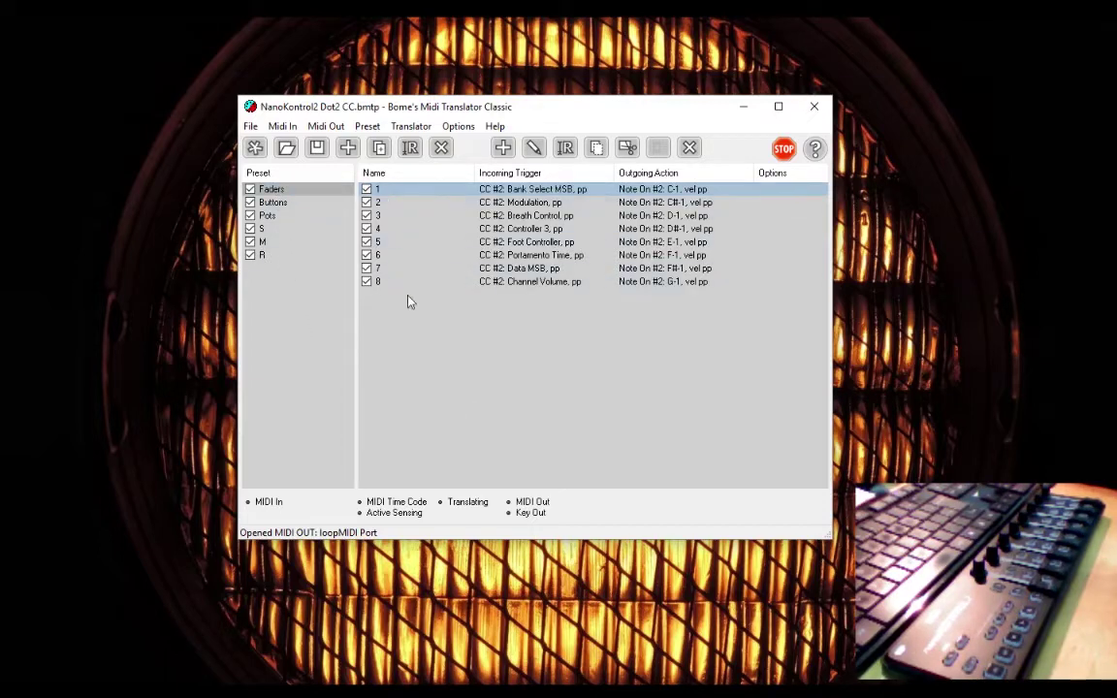
Review the translator entries of the Buttons, Pots, S, M, R and Faders presets.
left_click(287, 204)
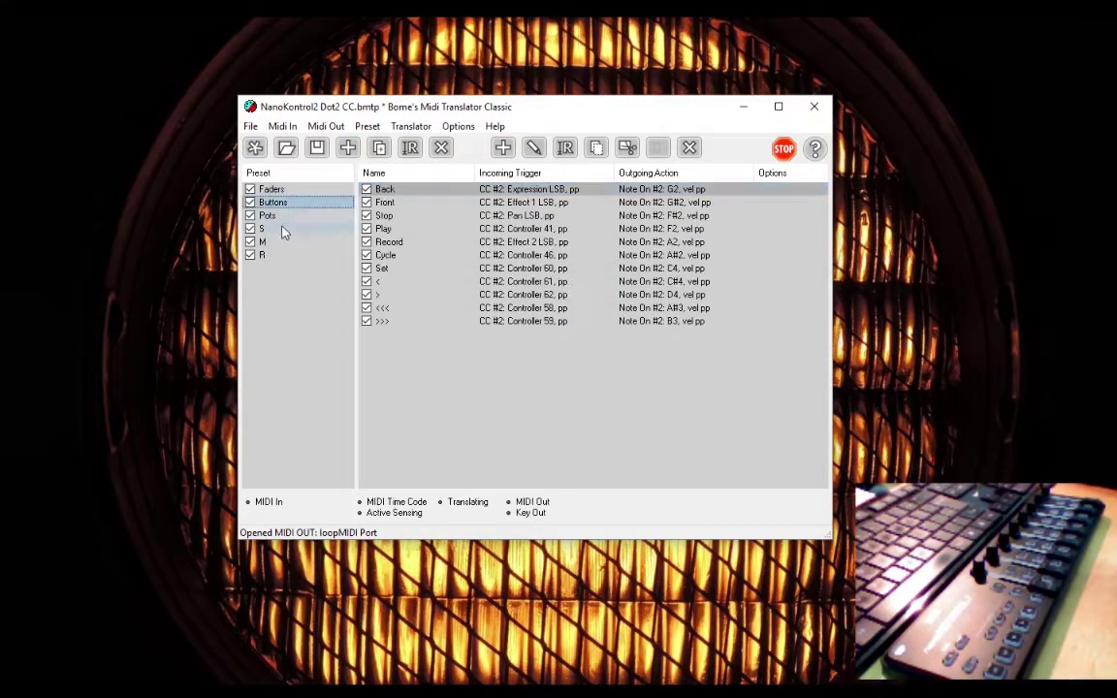
left_click(286, 221)
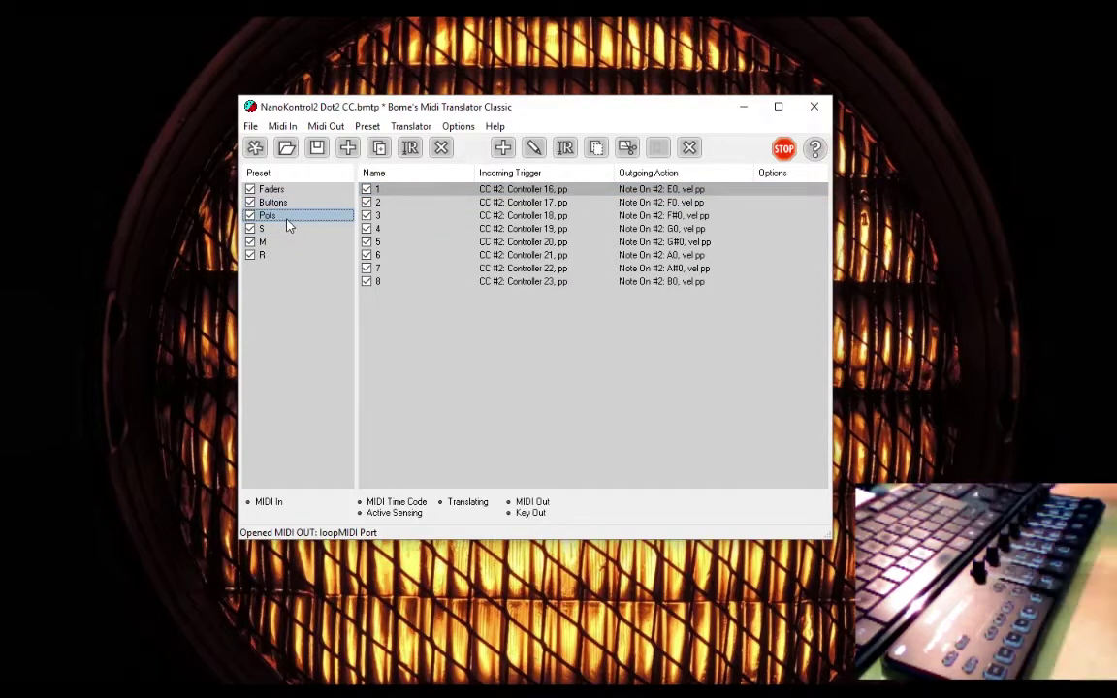
left_click(277, 231)
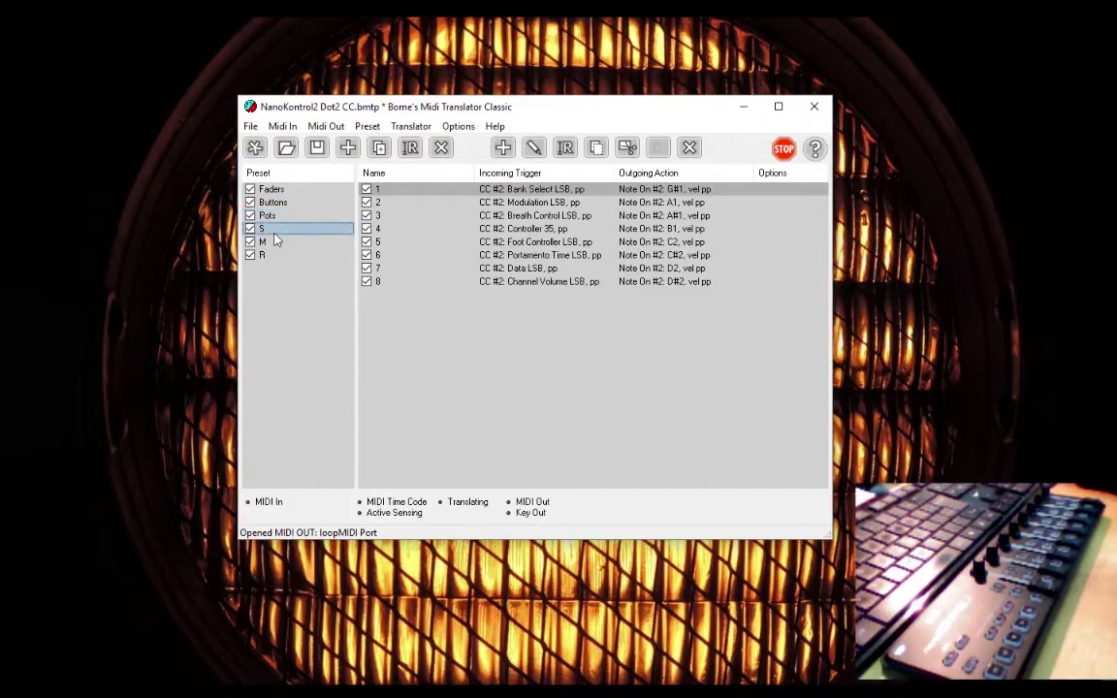
left_click(274, 241)
left_click(269, 255)
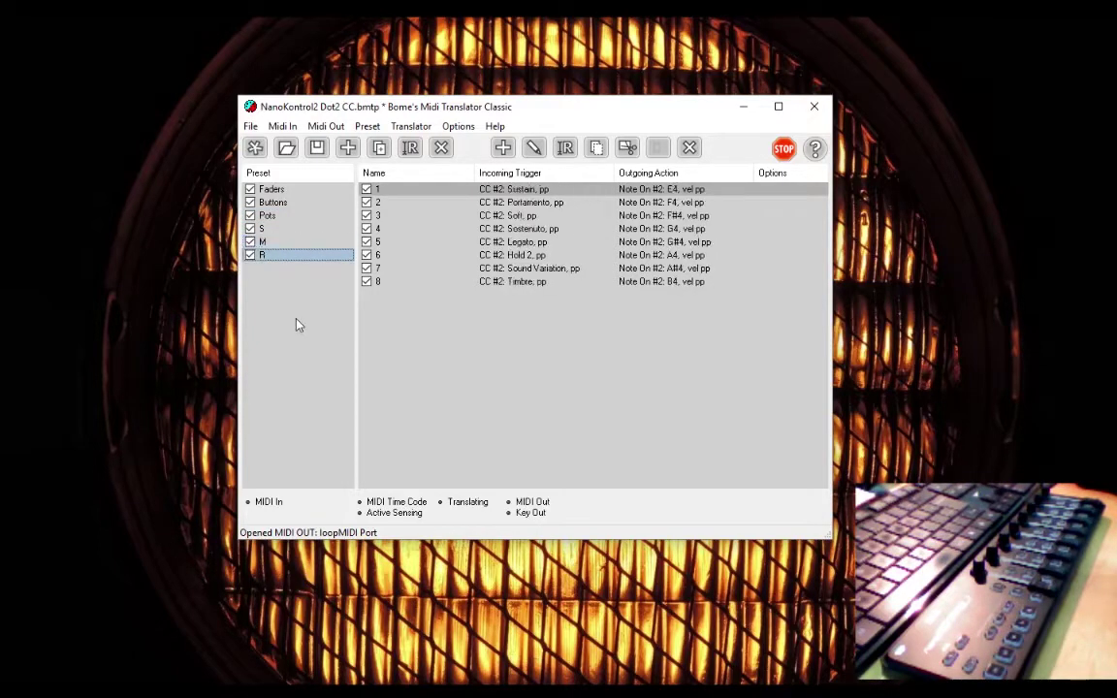
left_click(283, 191)
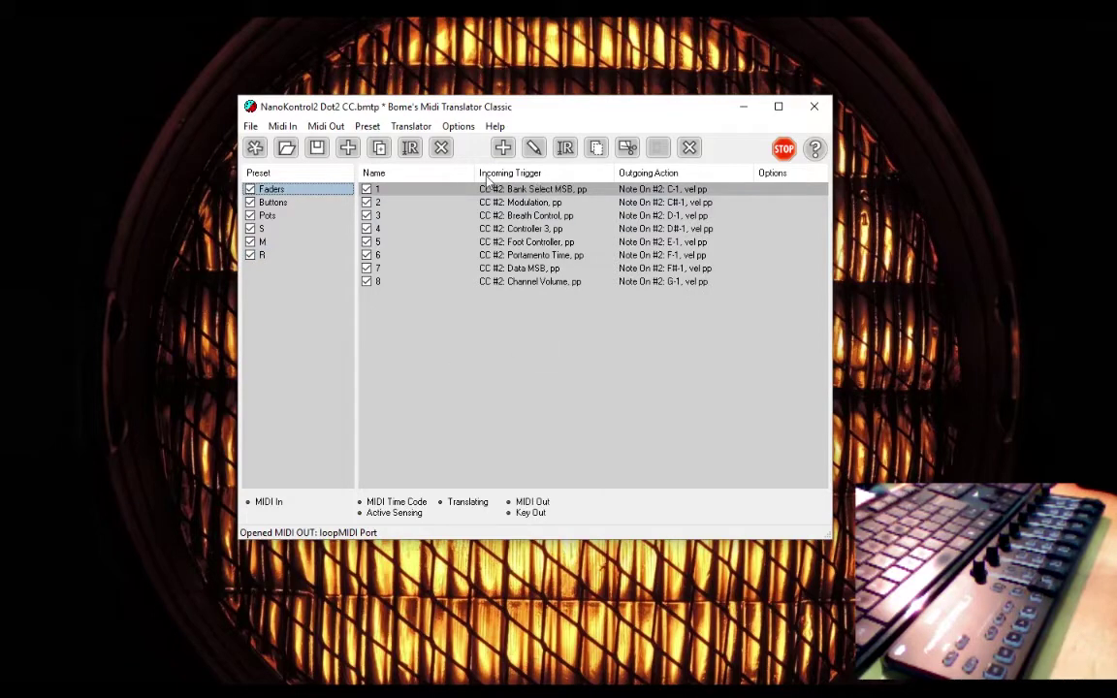
Inspect the incoming and outgoing MIDI messages of entry 1 in the Faders preset, and close the entry unchanged.
left_click(492, 195)
key("shift+Tab")
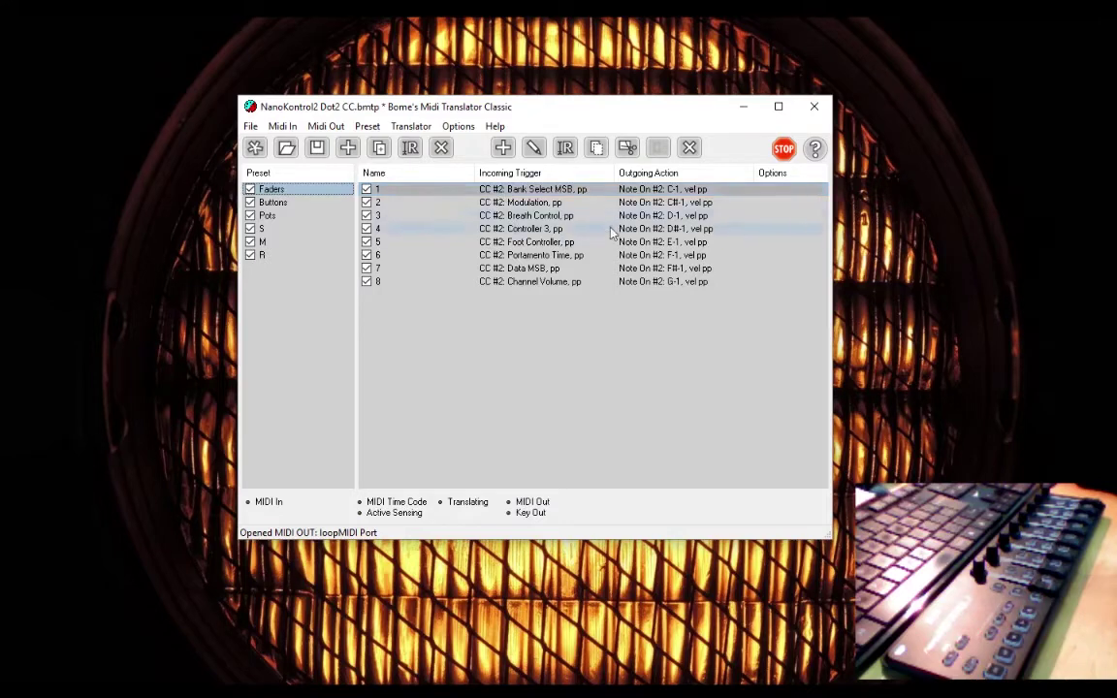
left_click(645, 190)
double_click(638, 190)
left_click_drag(498, 297, 589, 235)
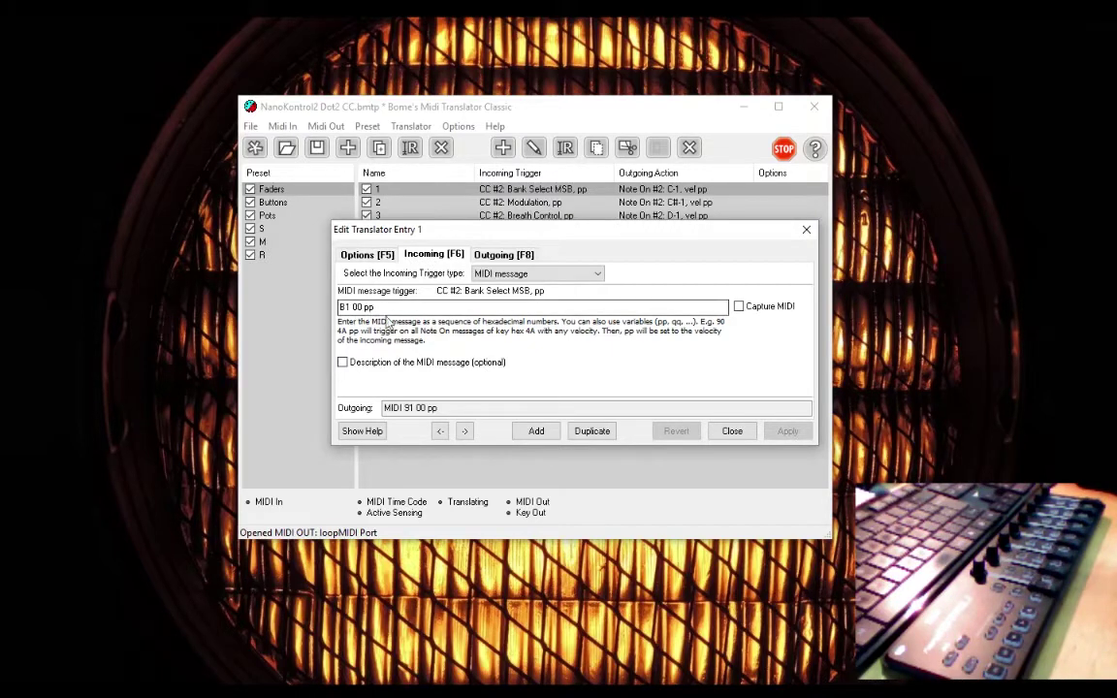
left_click(503, 254)
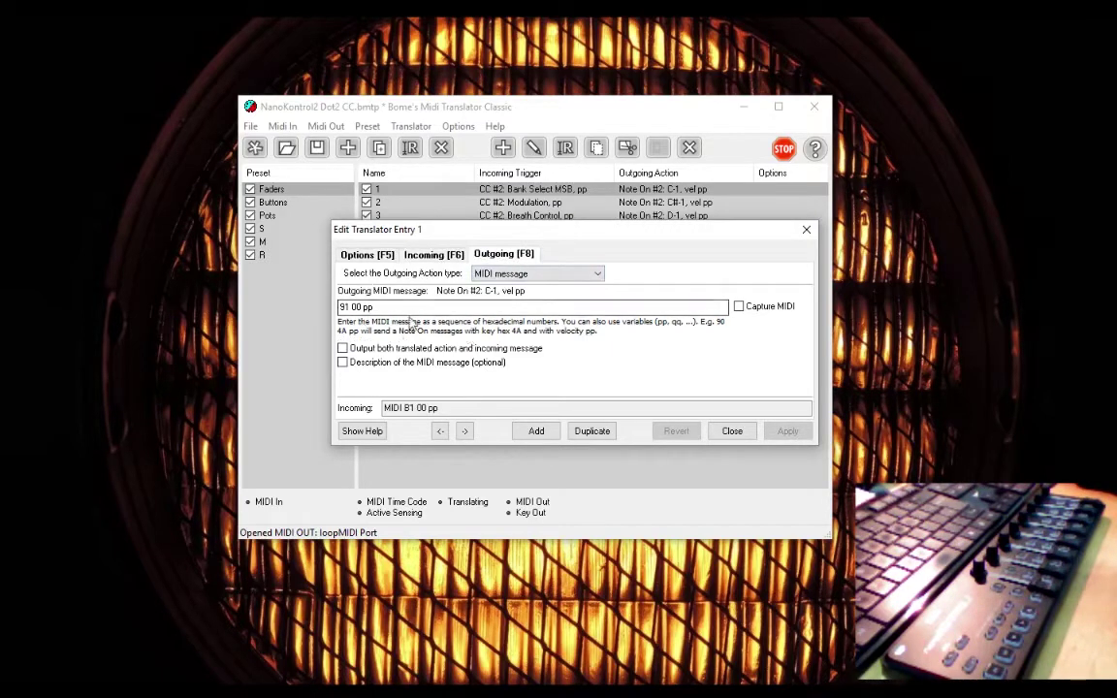
left_click(806, 230)
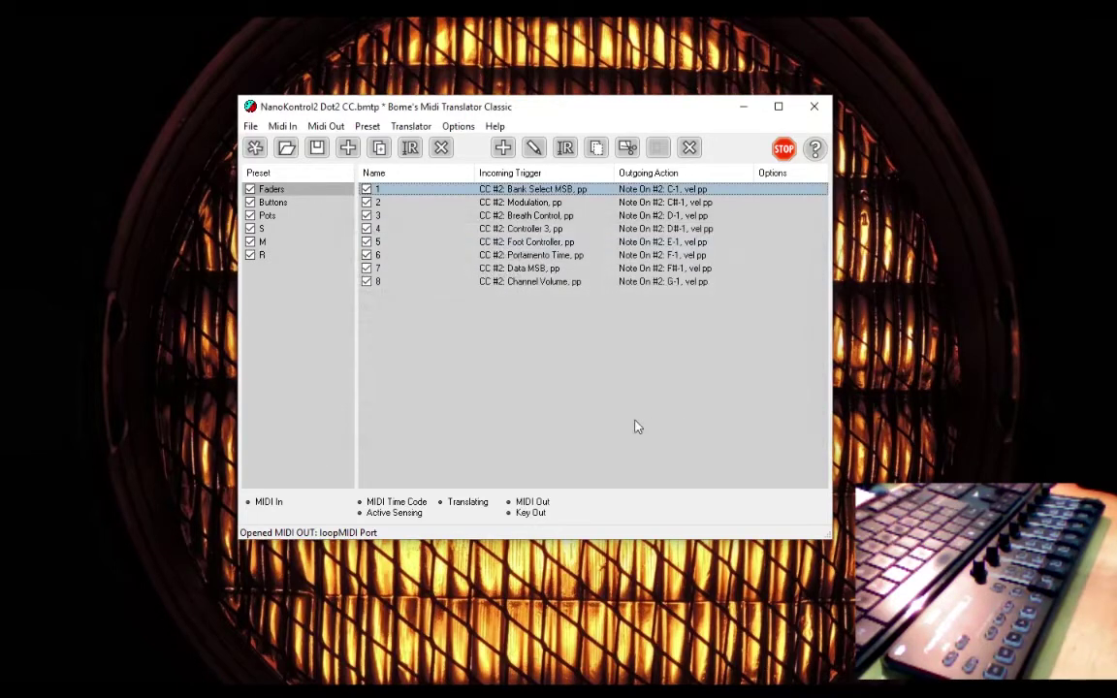
Check the translator's MIDI input and output devices against the port in loopMIDI, arranging both windows for comparison.
left_click(283, 127)
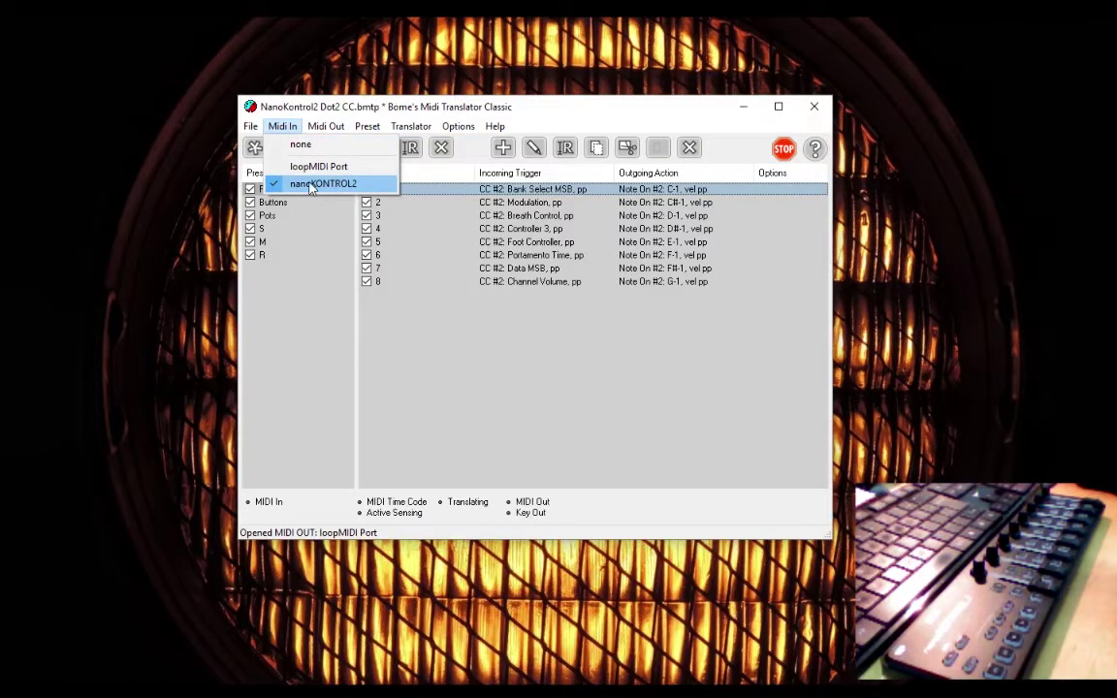
mouse_move(324, 134)
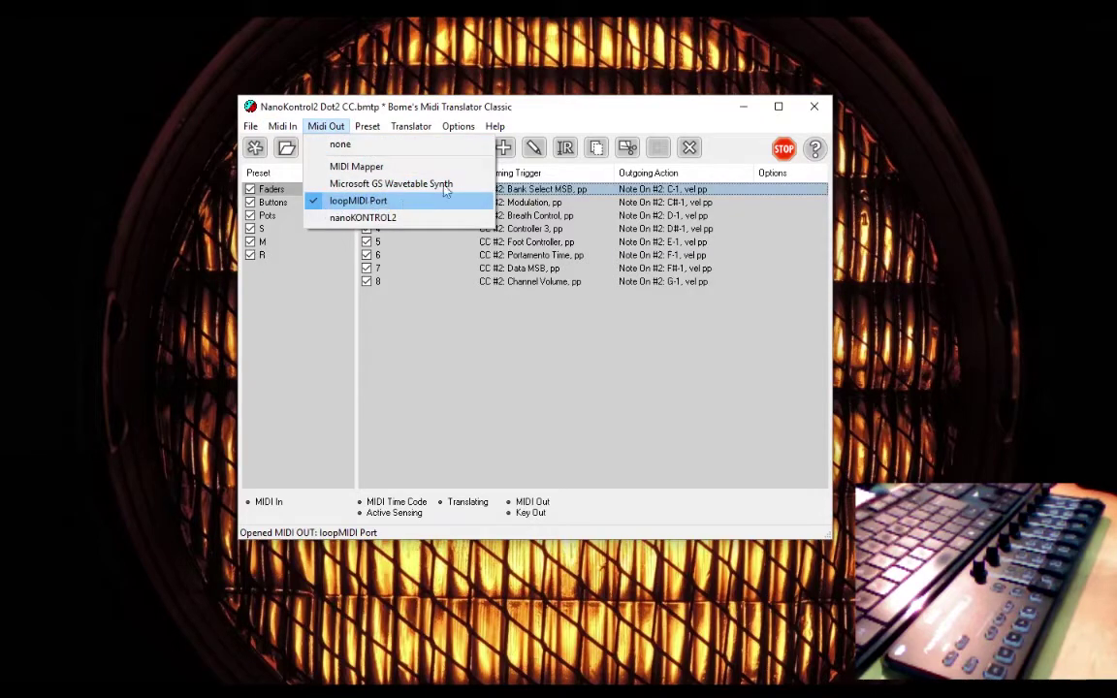
left_click_drag(560, 114, 865, 177)
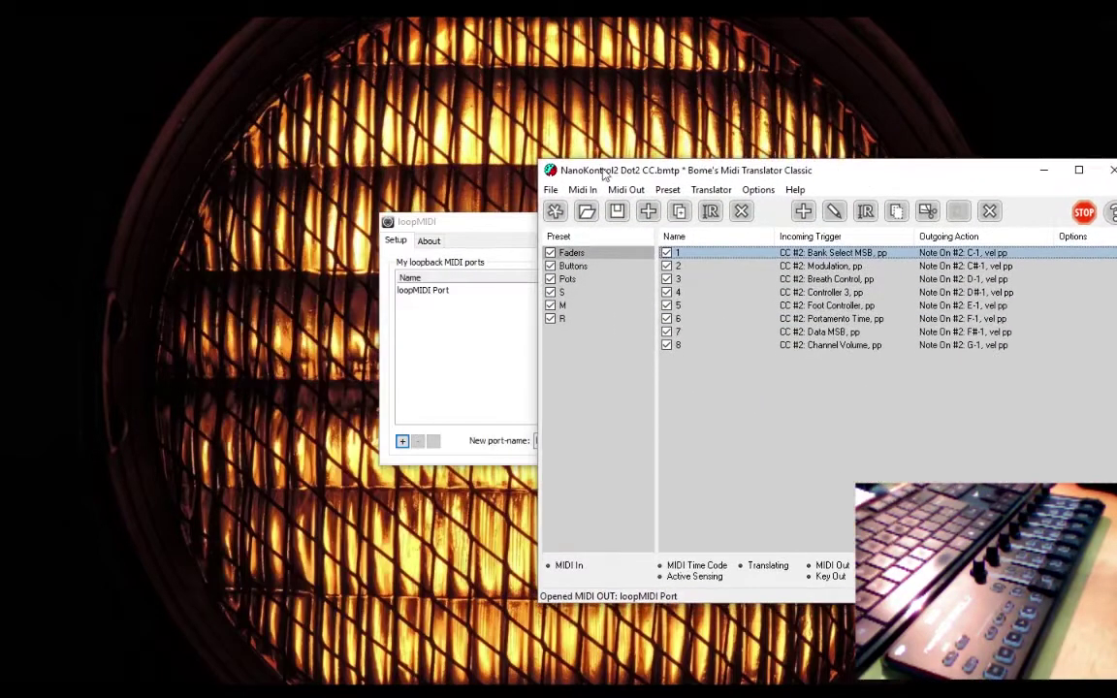
left_click_drag(506, 223, 314, 182)
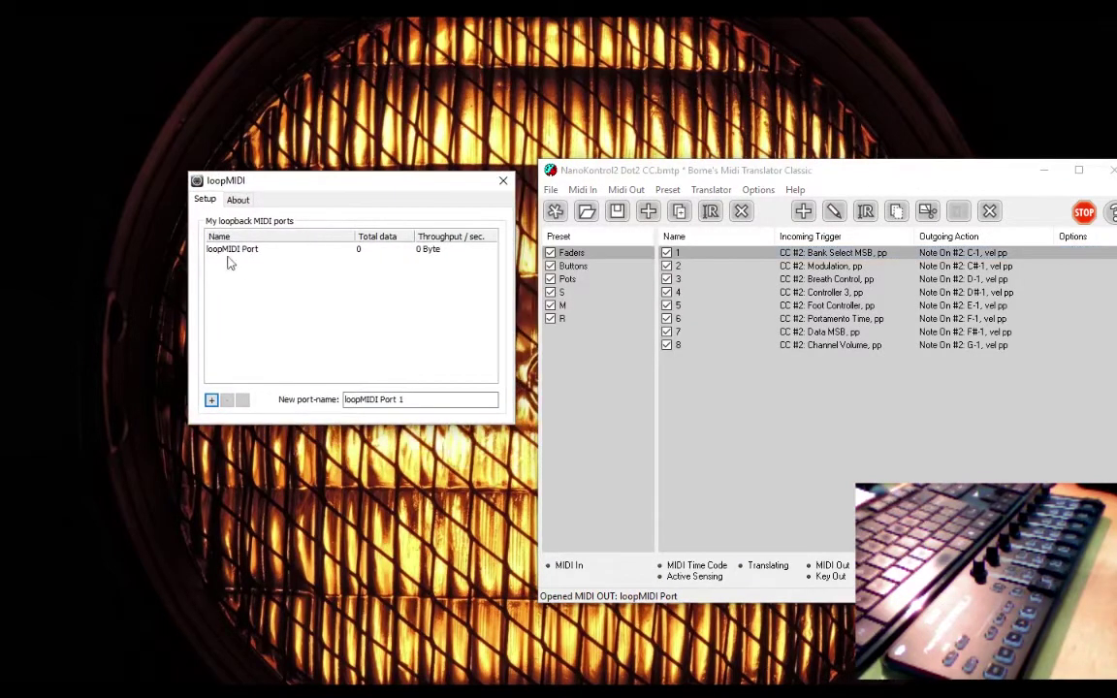
left_click(626, 190)
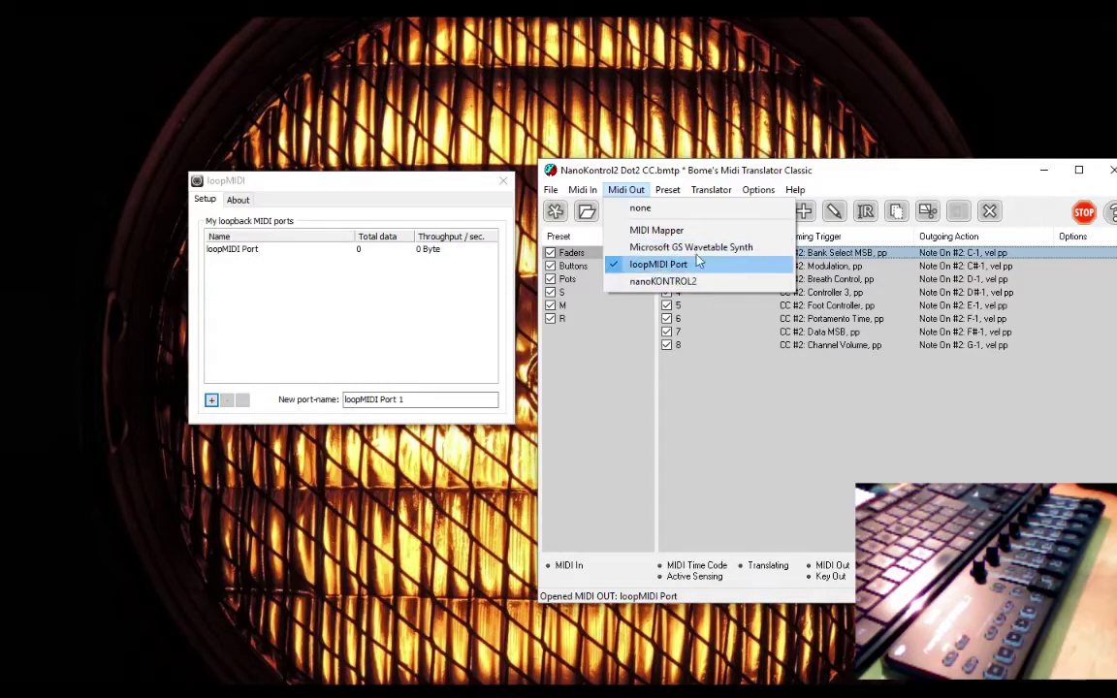
left_click_drag(941, 175, 675, 119)
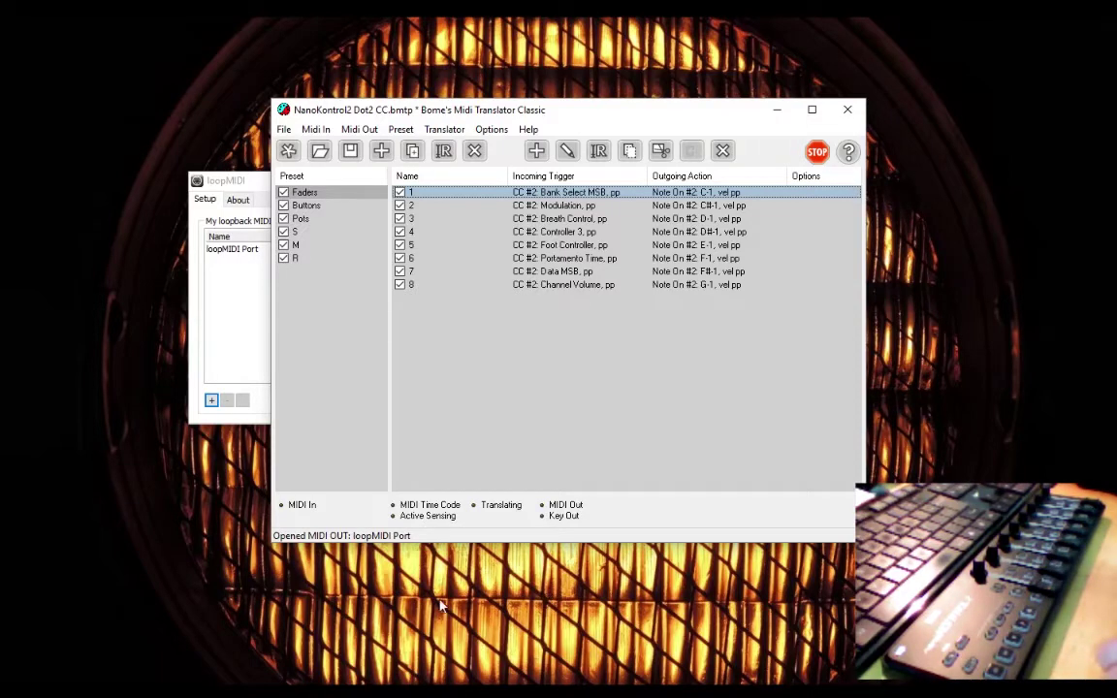
Switch to dot2 onPC and select loopMIDI Port as the MIDI In device in the MIDI Configuration.
left_click(290, 696)
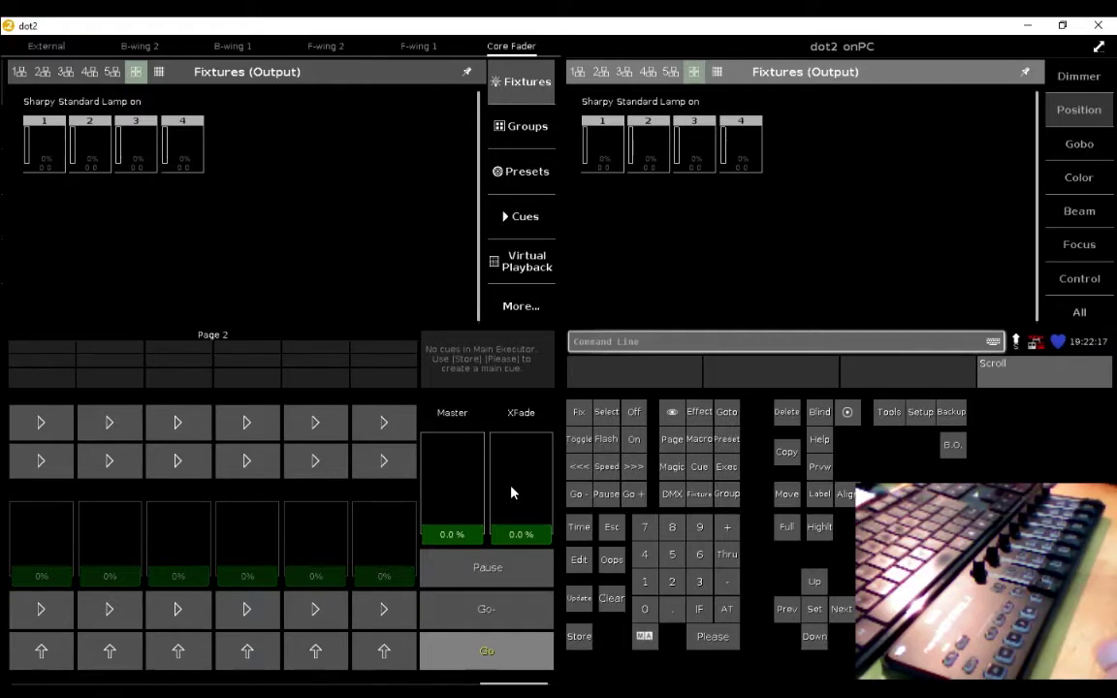
left_click(892, 417)
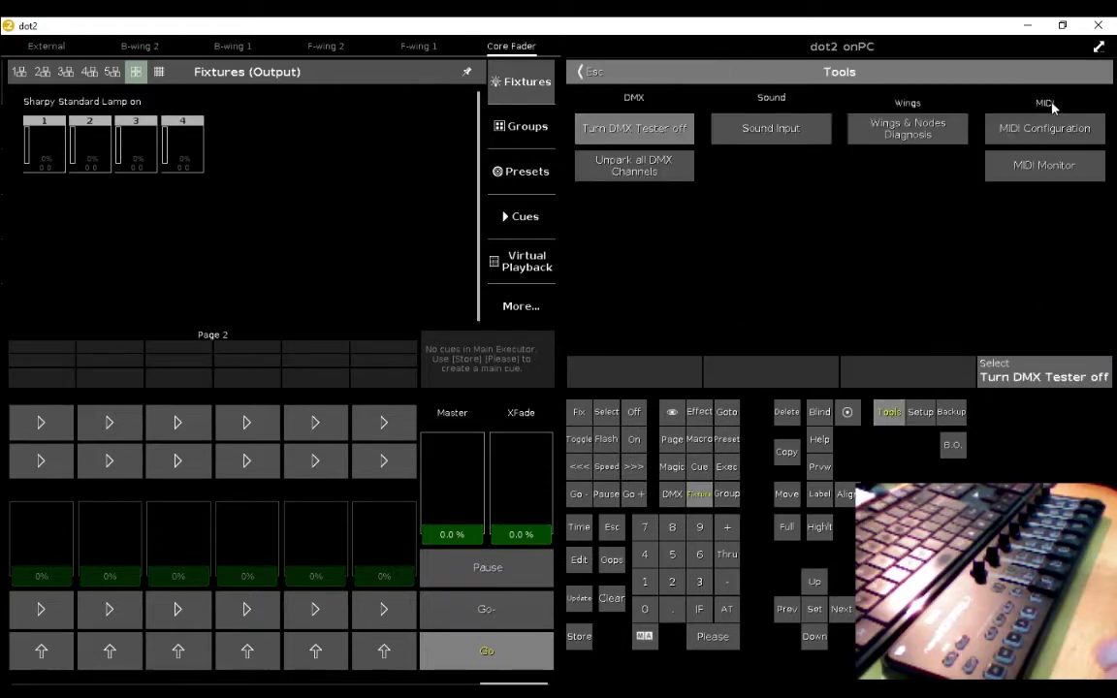
left_click(1079, 136)
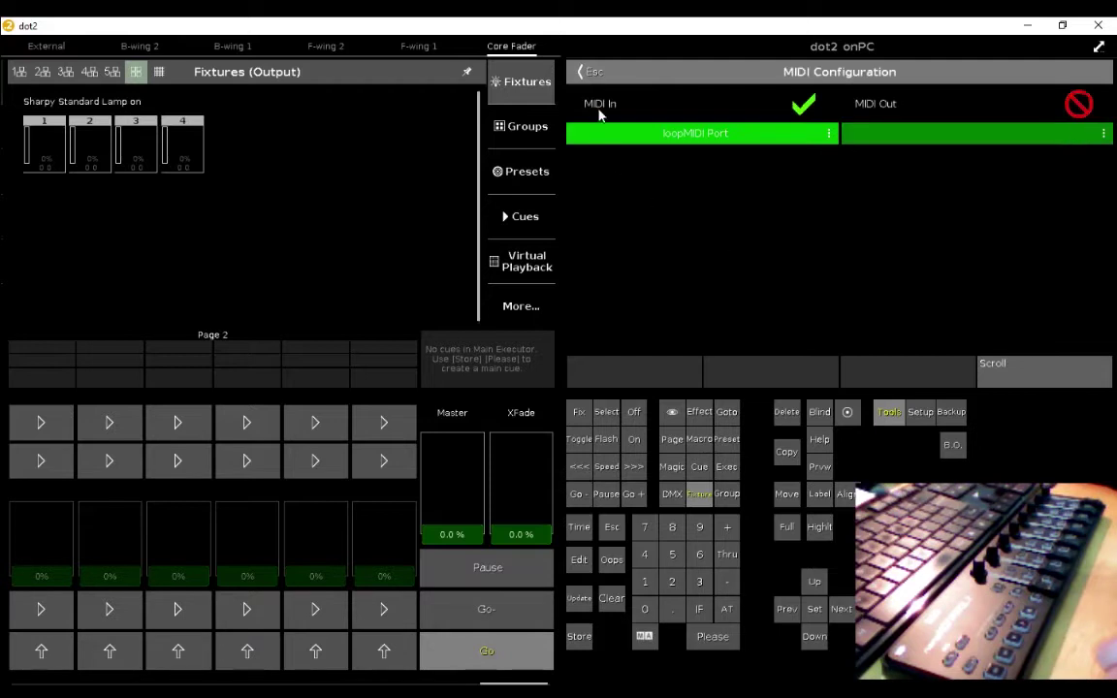
left_click(699, 138)
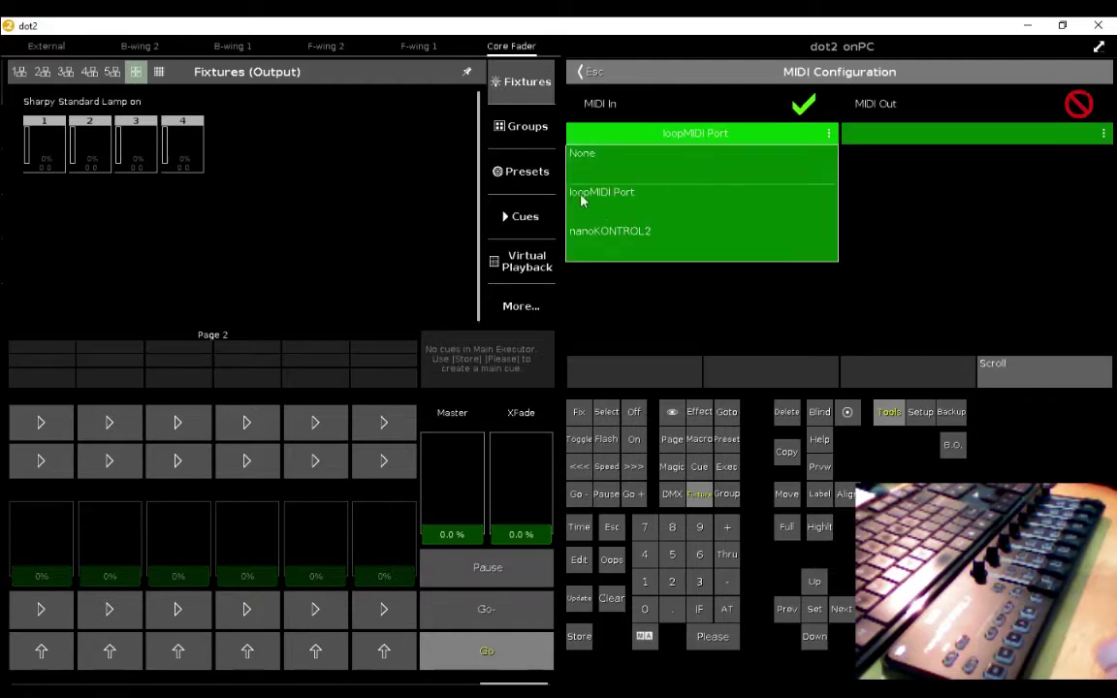
left_click(647, 195)
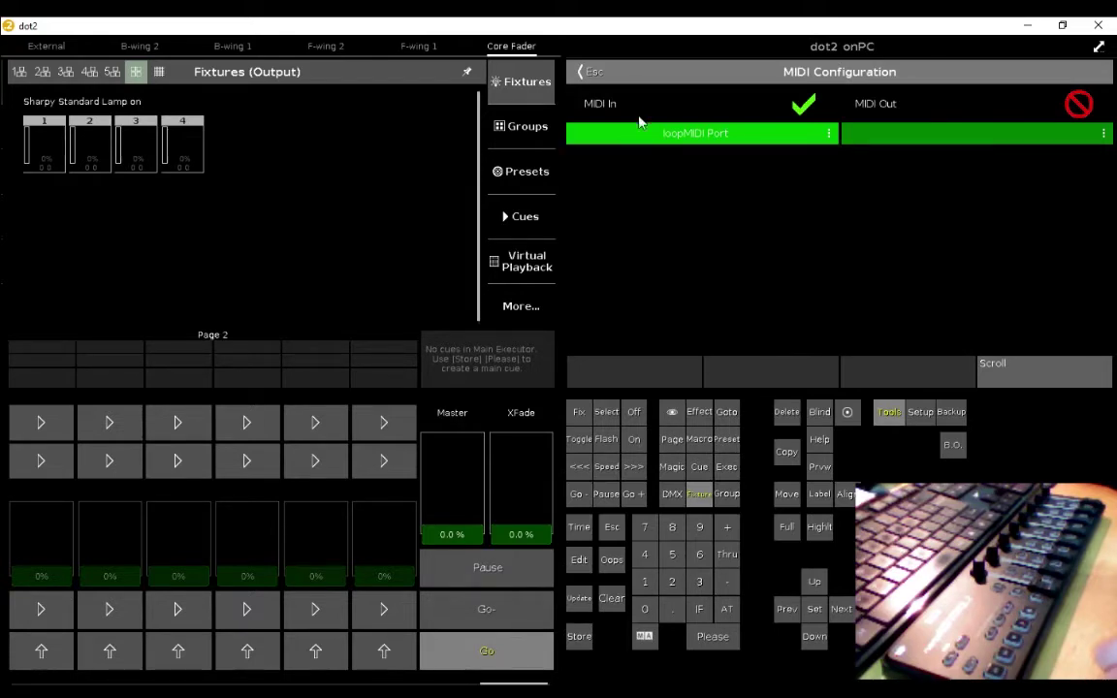
left_click(591, 73)
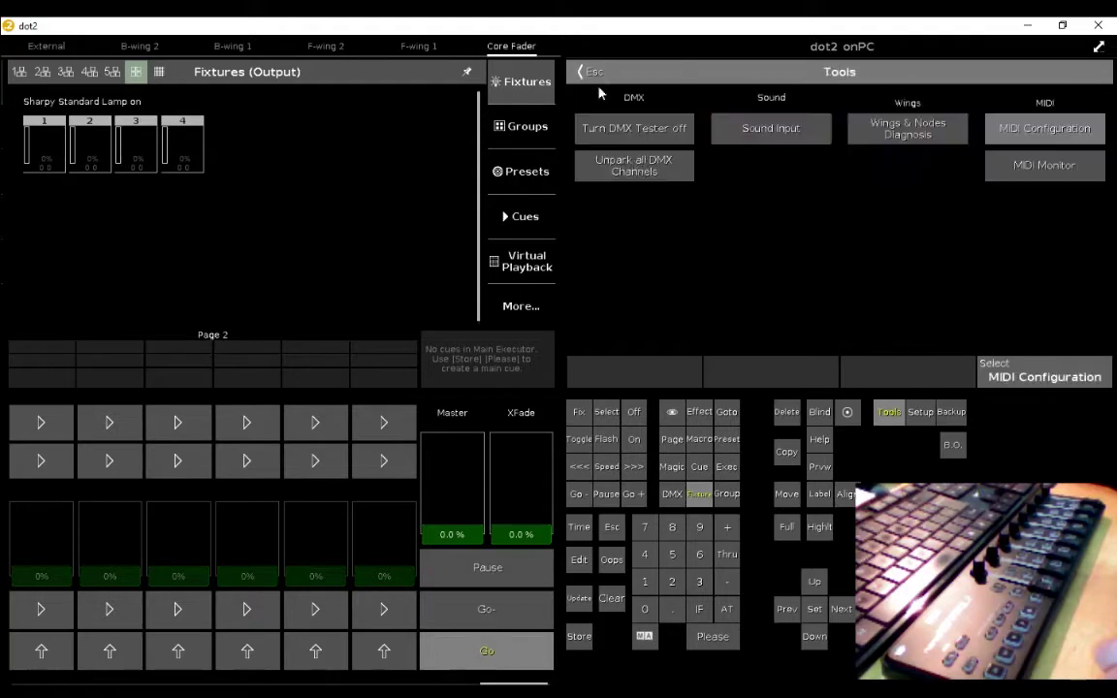
Examine the notes arriving from the controller in the MIDI Monitor, and leave the tools view.
left_click(1039, 168)
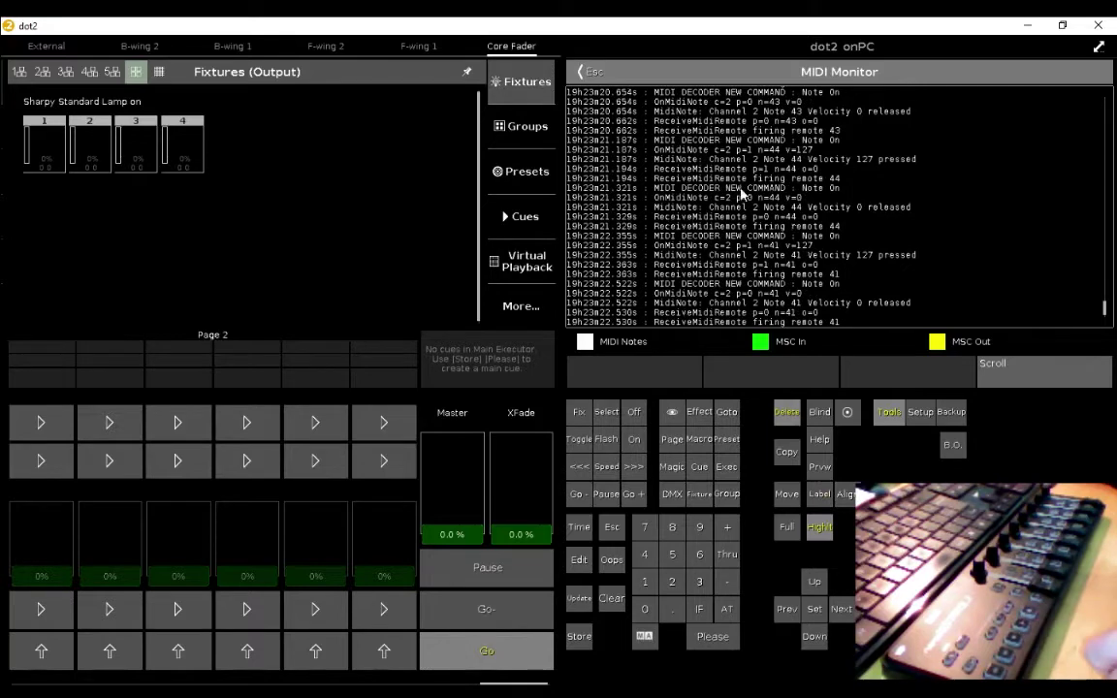
left_click(888, 422)
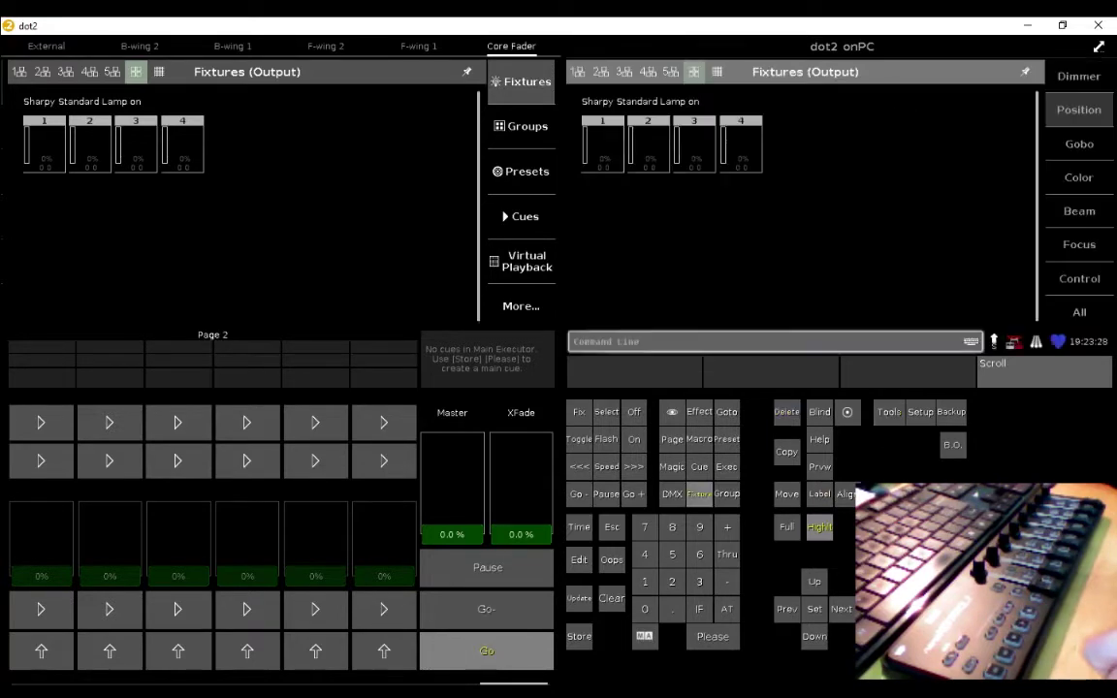
Open the Remote Inputs configuration for MIDI and review the executor and command assignments across the note list.
left_click(921, 413)
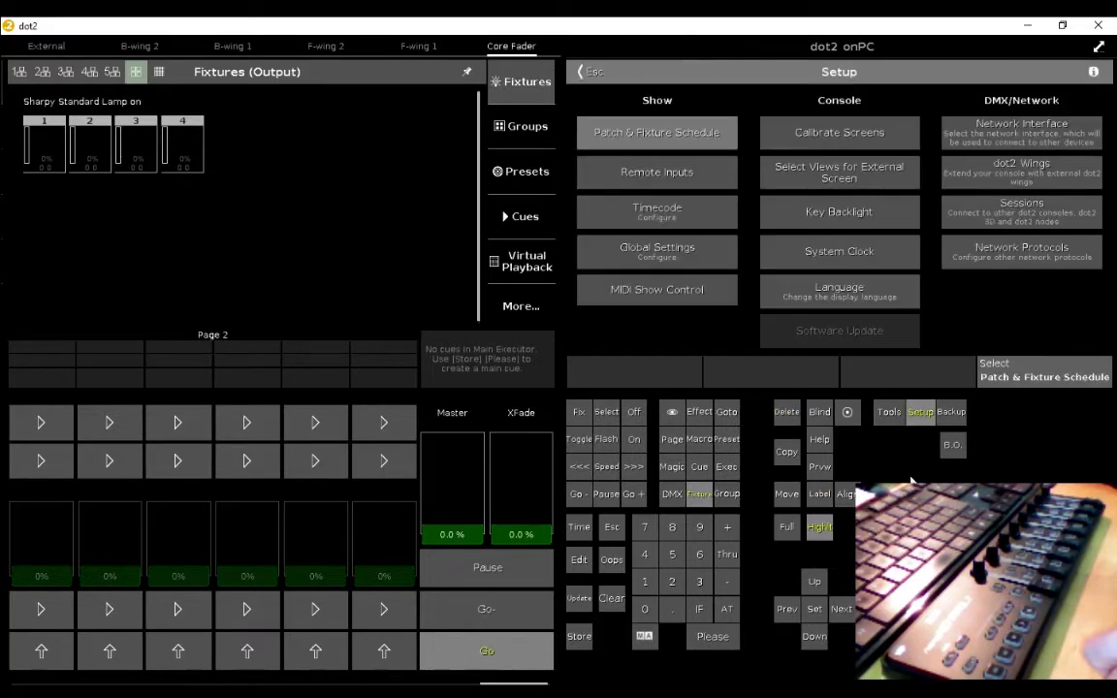
left_click(662, 176)
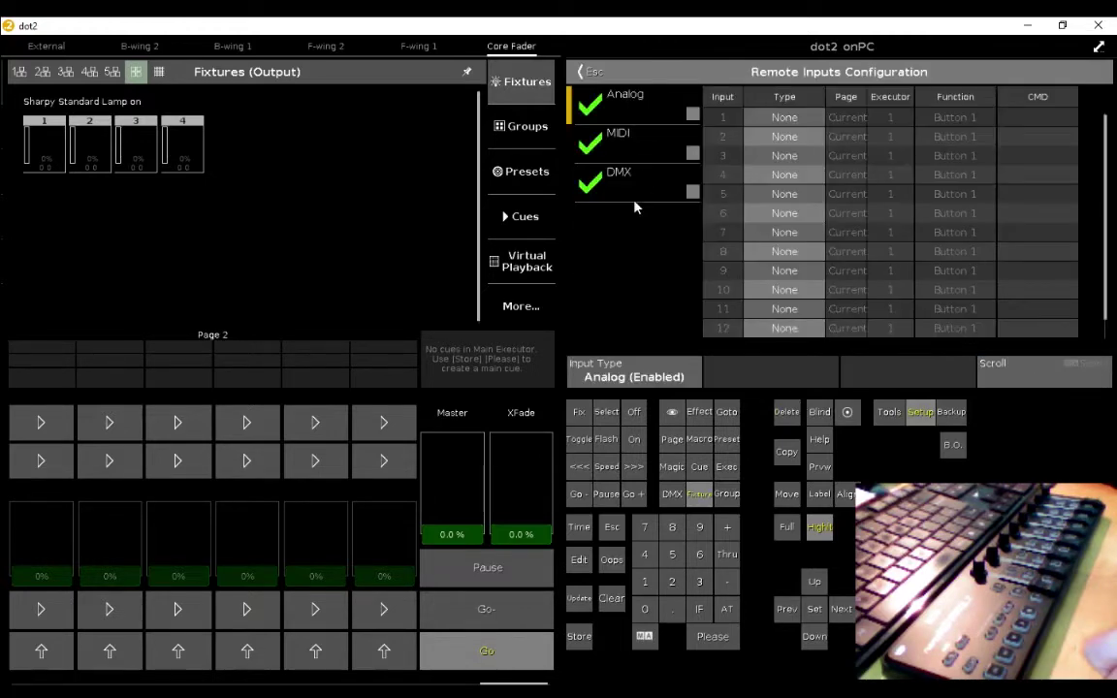
left_click(643, 149)
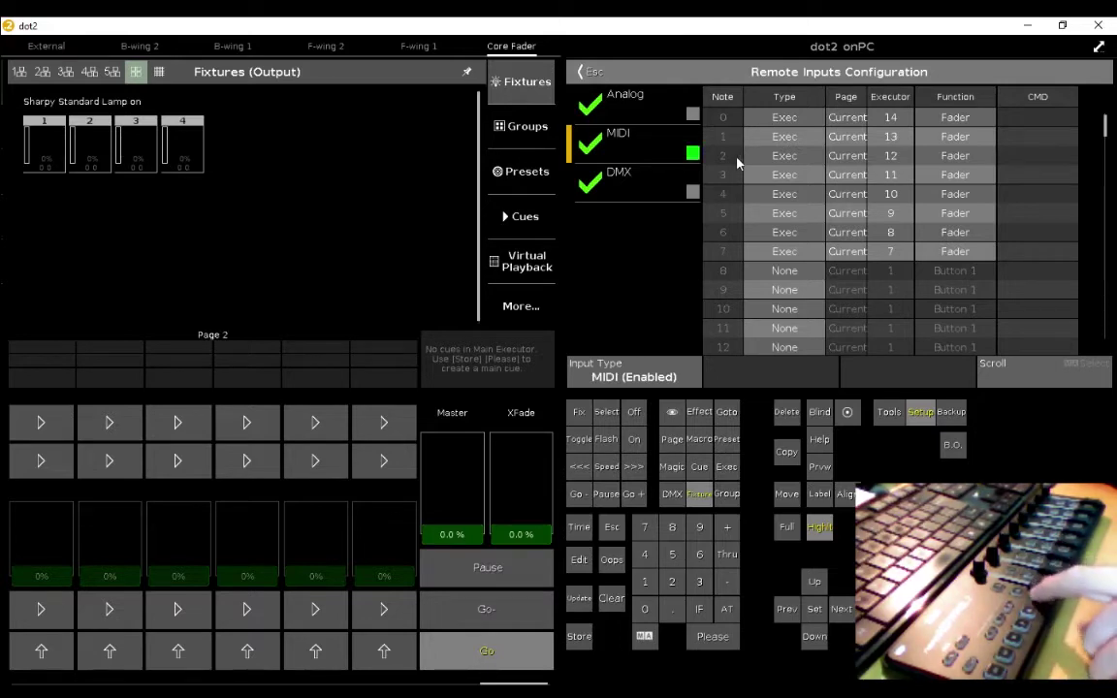
left_click_drag(1106, 130, 1114, 235)
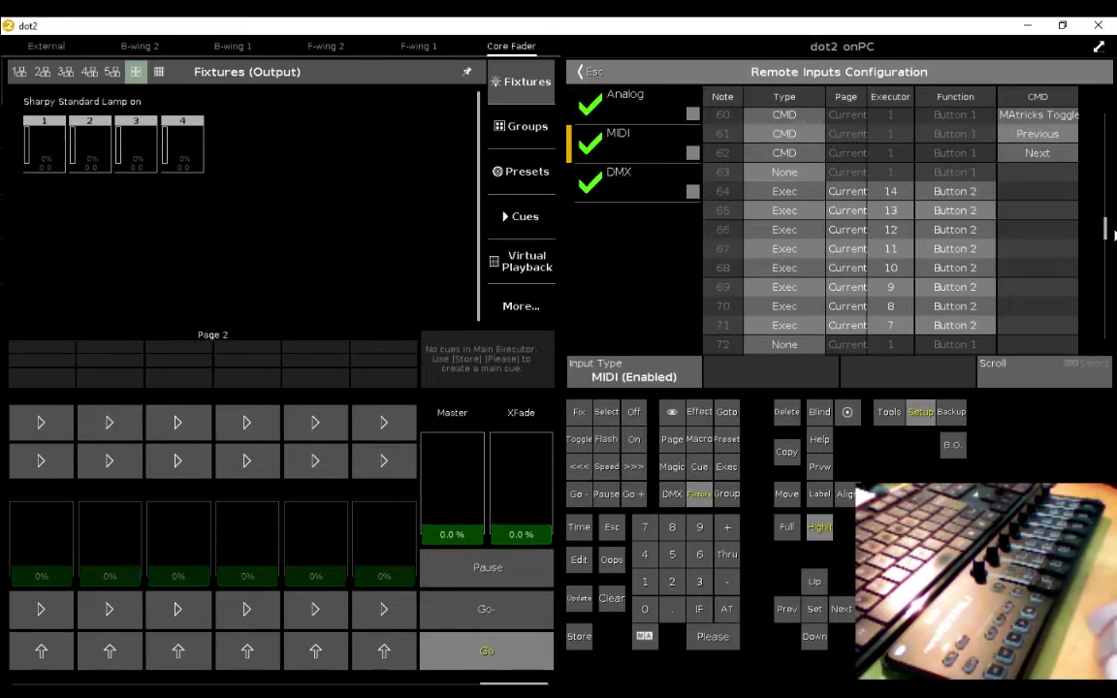
left_click_drag(1113, 234, 1113, 124)
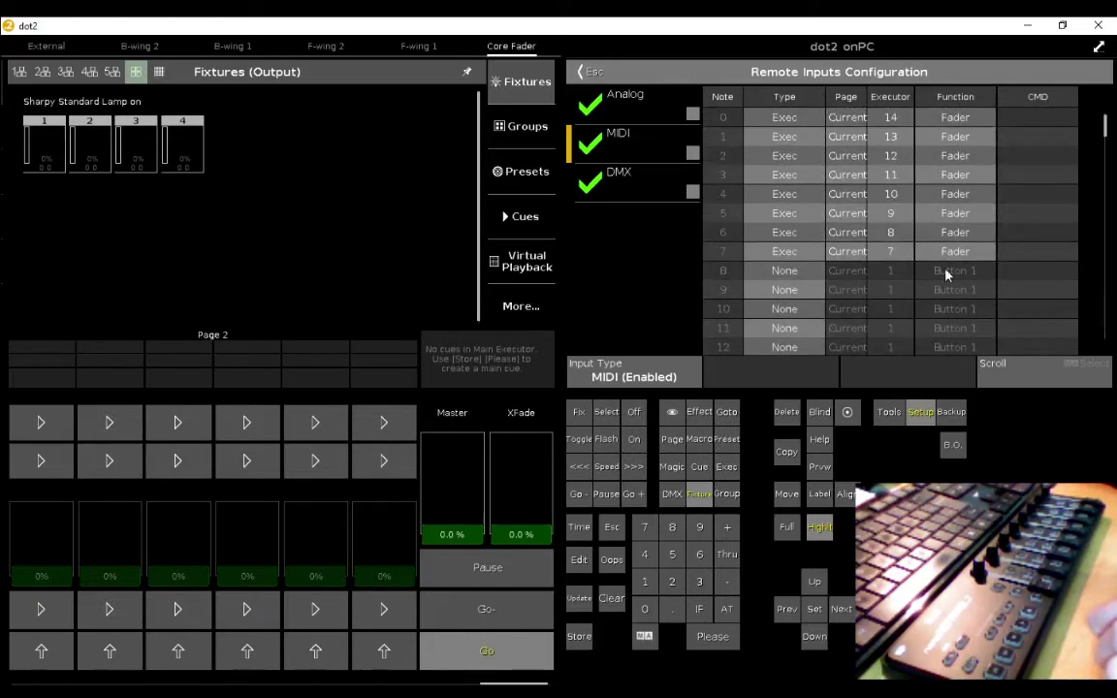
Try assigning note 8 as an Exec input, check its page and function options, and return its type to None.
left_click(802, 277)
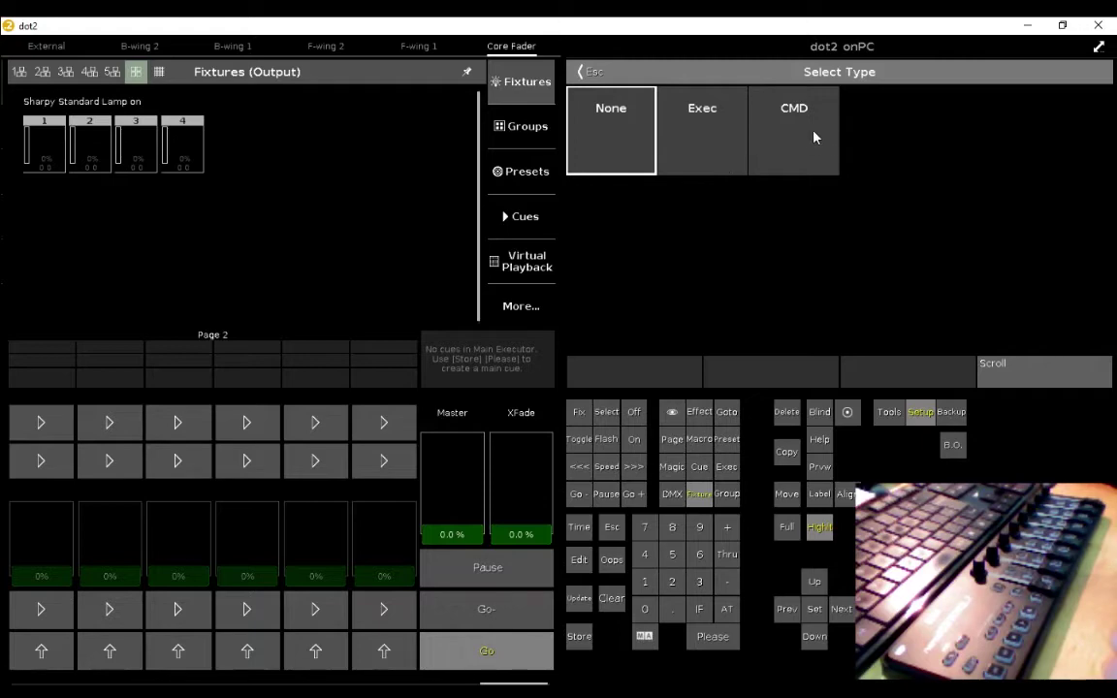
left_click(708, 141)
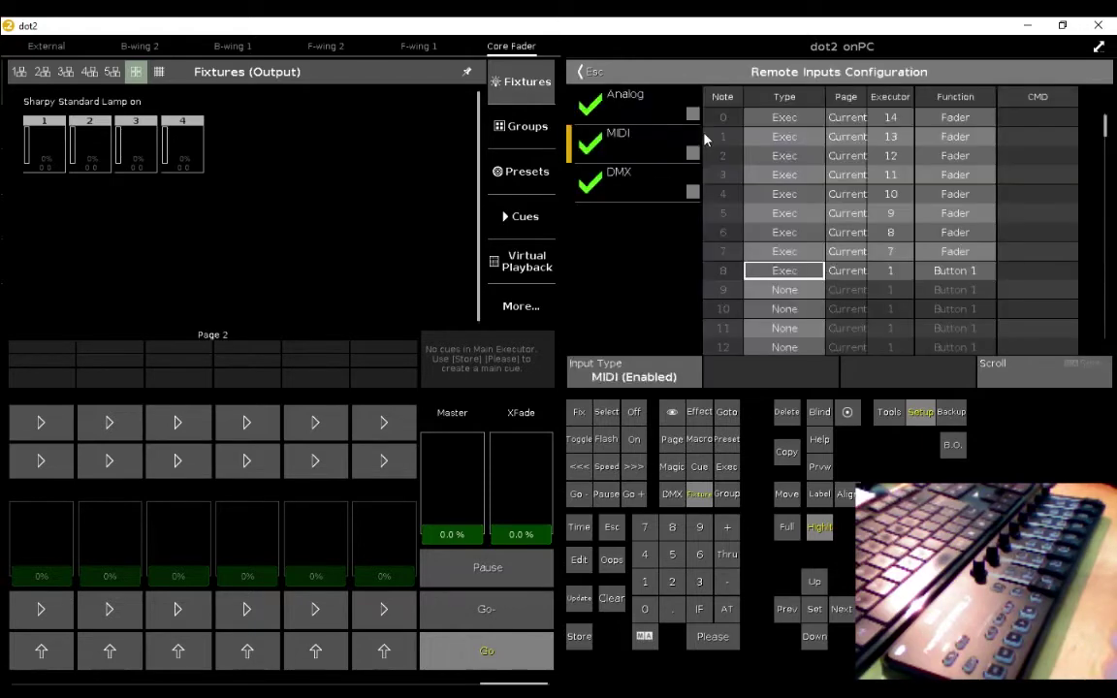
left_click(851, 273)
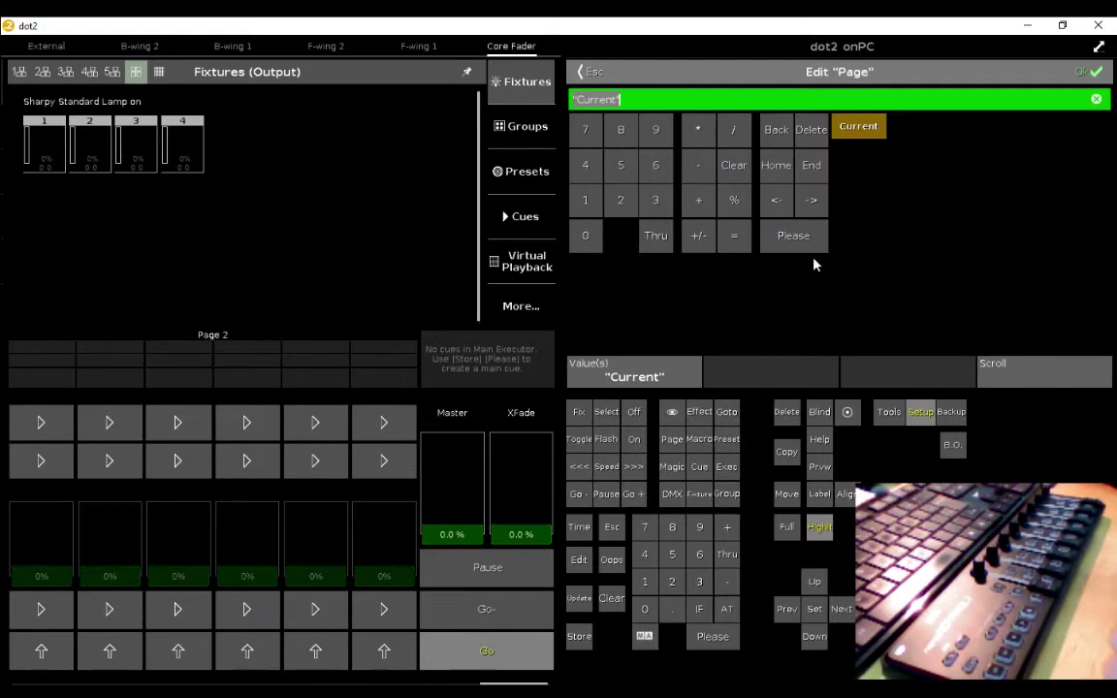
left_click(588, 71)
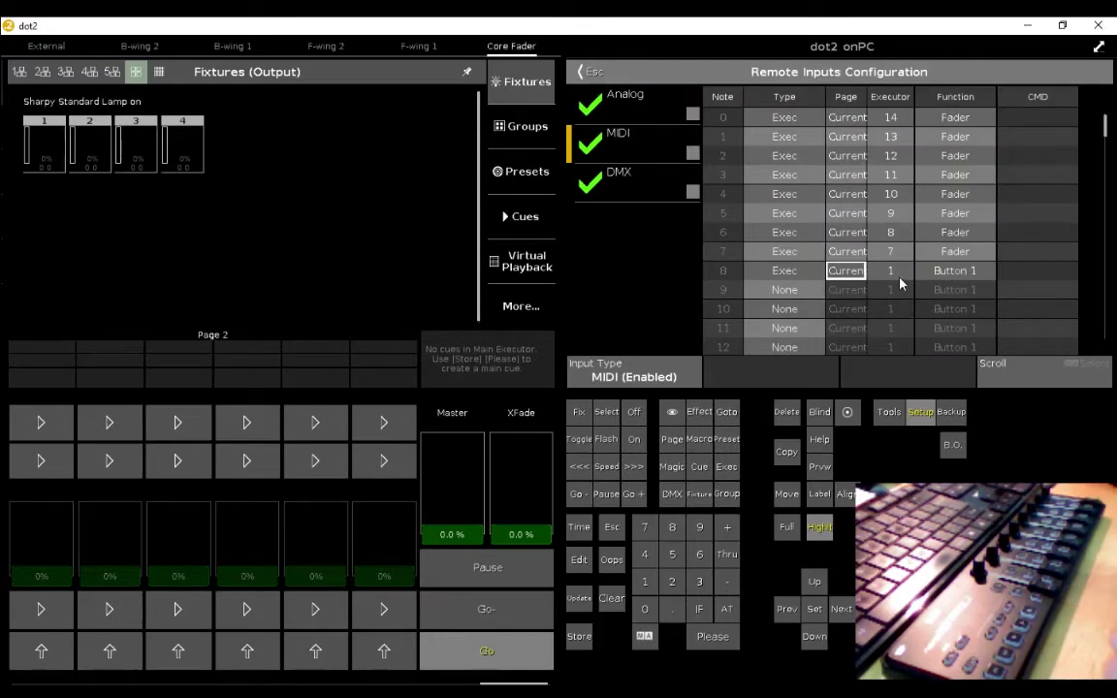
left_click(971, 272)
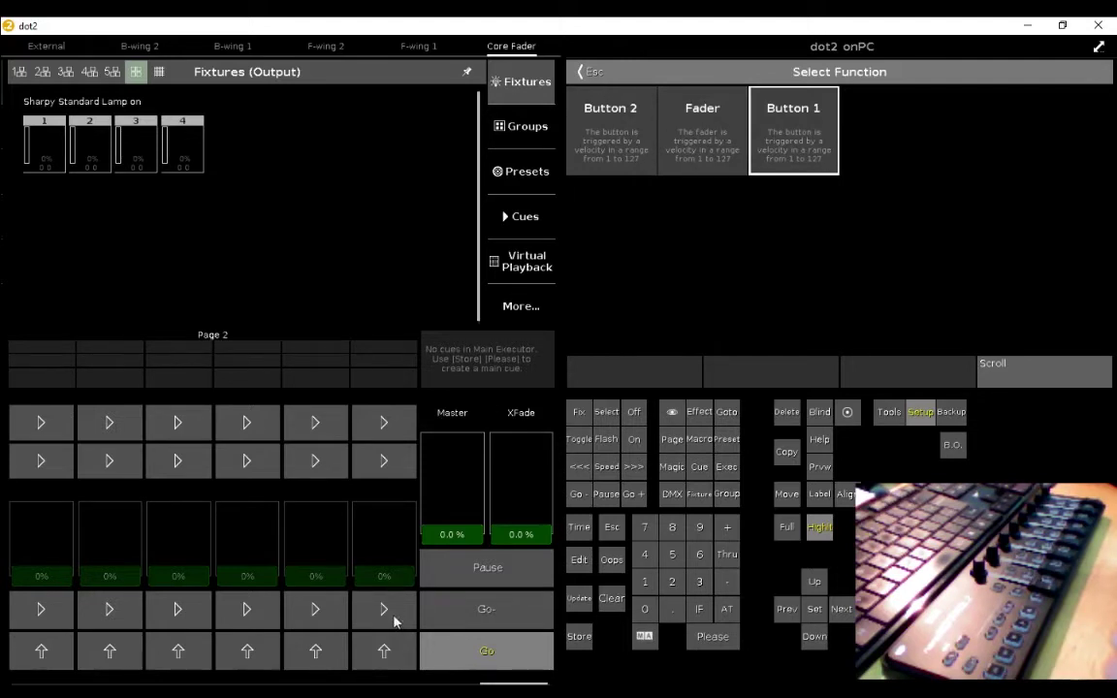
left_click(588, 75)
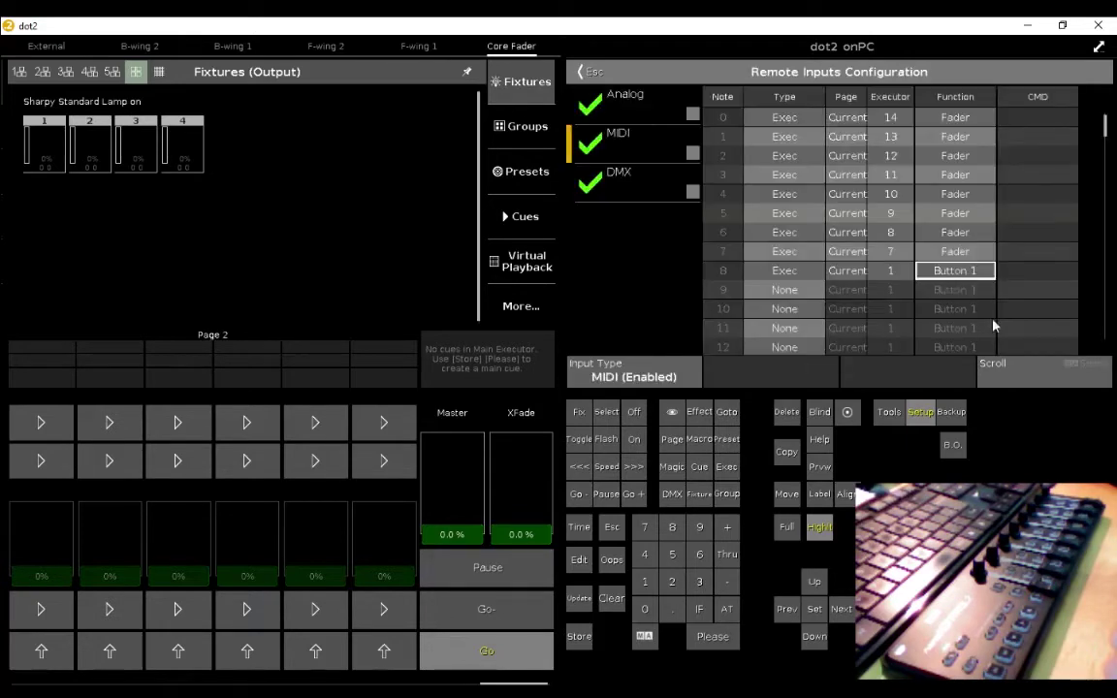
left_click(785, 277)
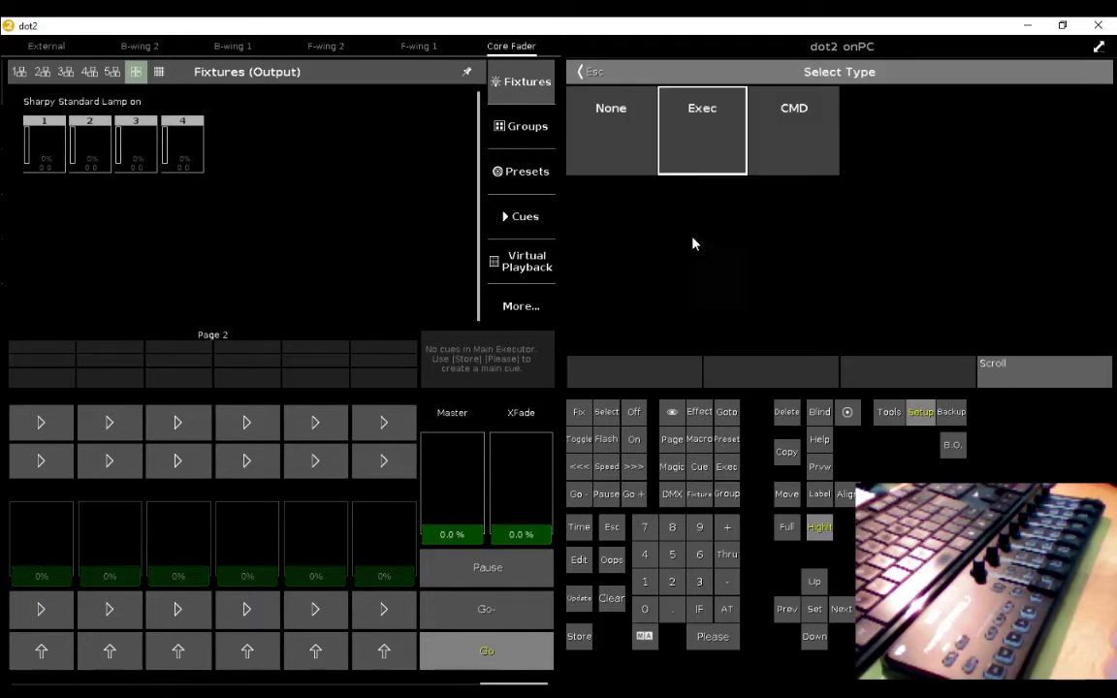
left_click(609, 155)
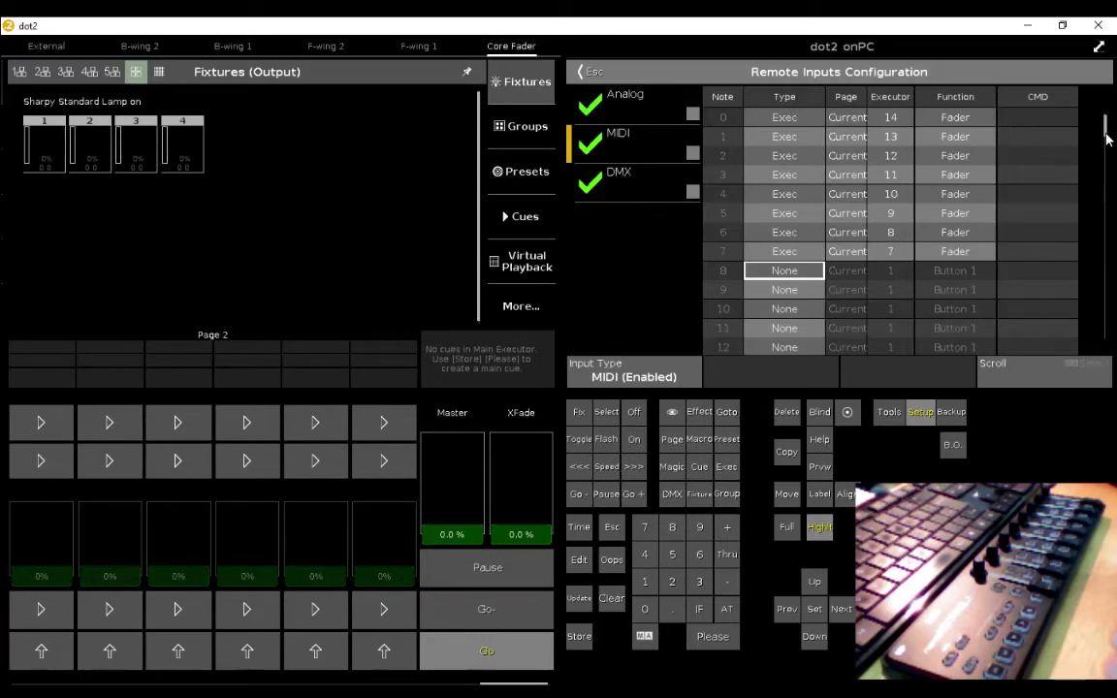
Review the command assignments around notes 41 to 46 in the MIDI remote inputs and leave the setup.
scroll(1105, 158, "down", 3)
left_click_drag(1105, 158, 1105, 192)
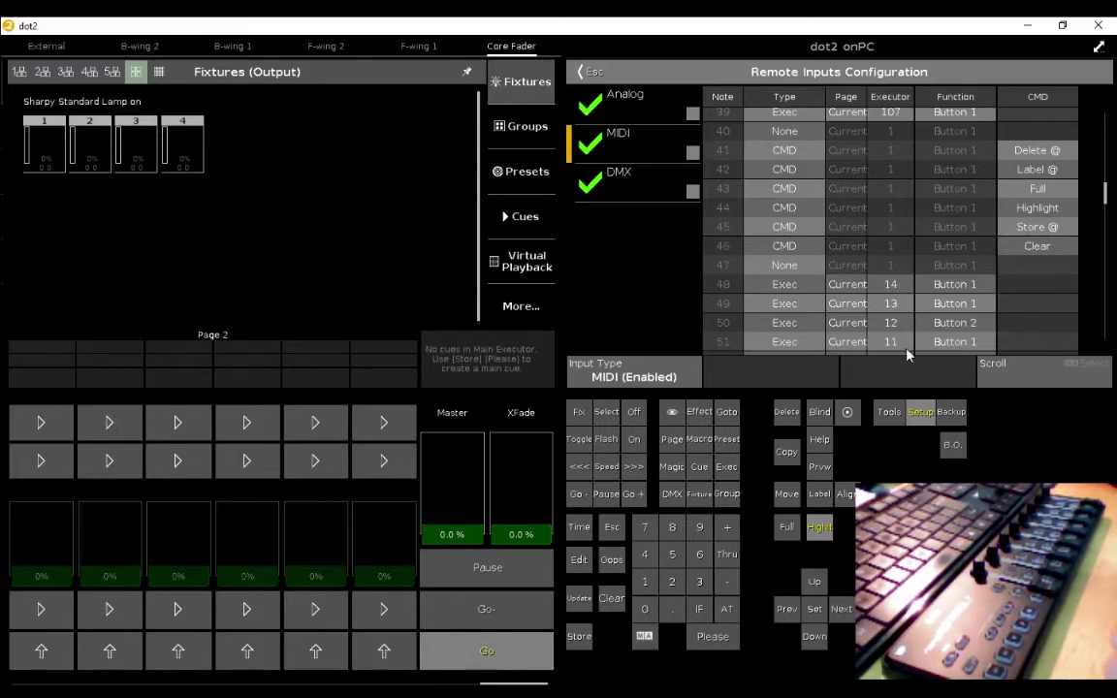
left_click(920, 419)
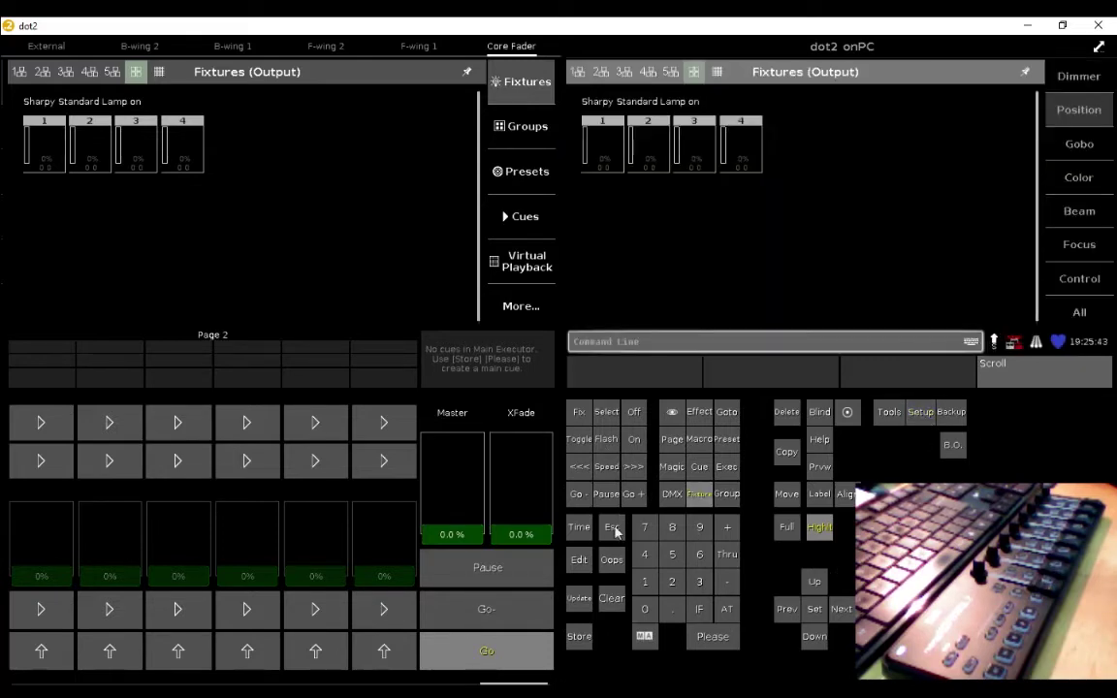
Select all four Sharpy fixtures, test clearing the selection, and reselect them to set their dimmers to full.
left_click_drag(580, 111, 892, 222)
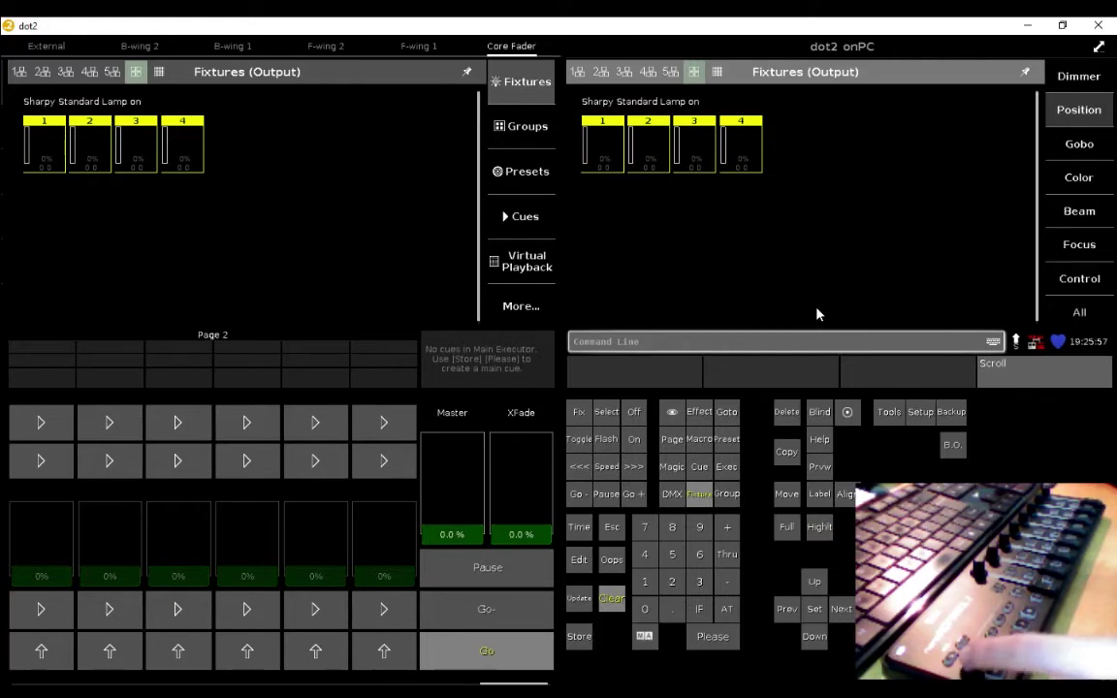
key("c")
left_click_drag(584, 207, 773, 109)
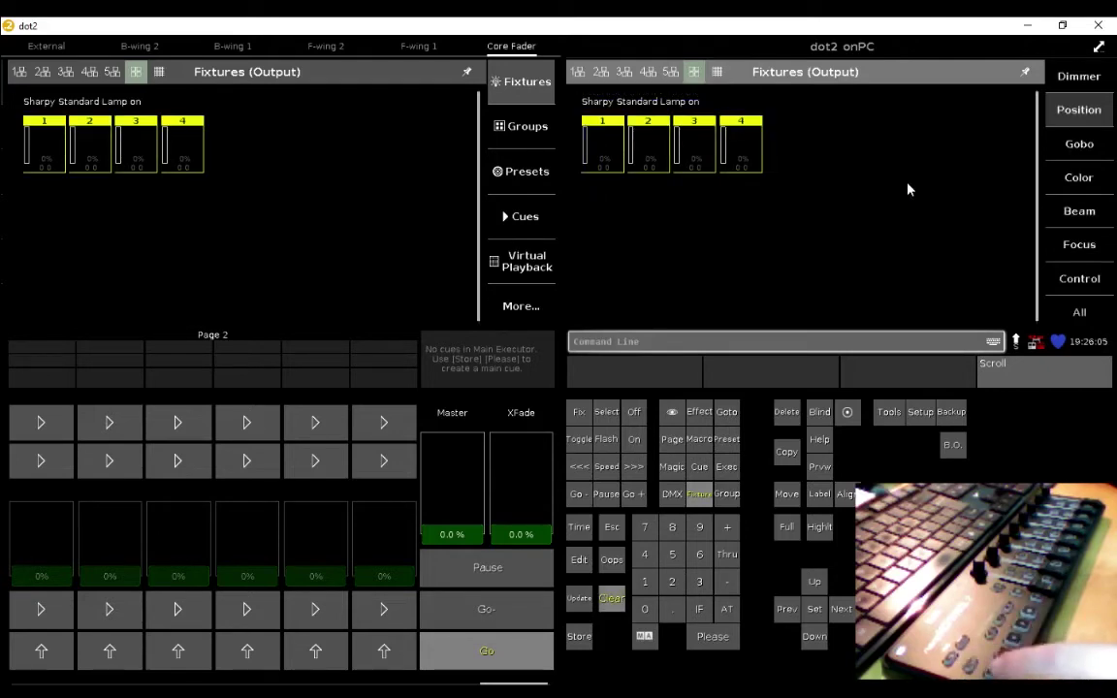
key("f")
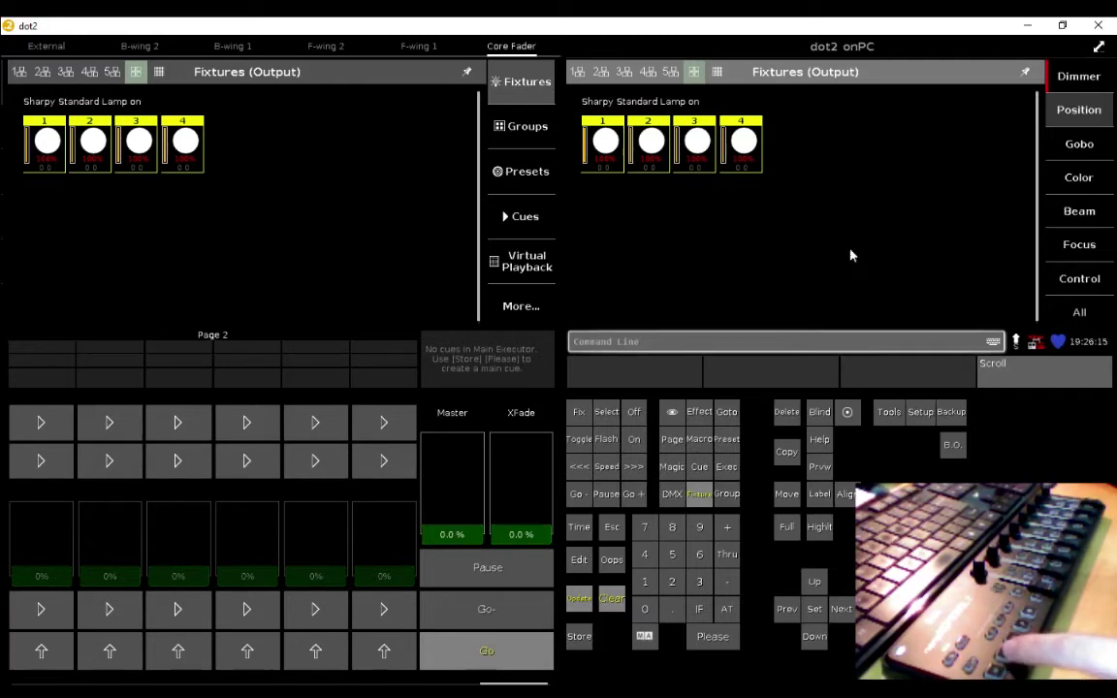
Colour the selected fixtures red at full saturation with the colour picker and turn on Highlight.
left_click(1061, 184)
left_click(926, 131)
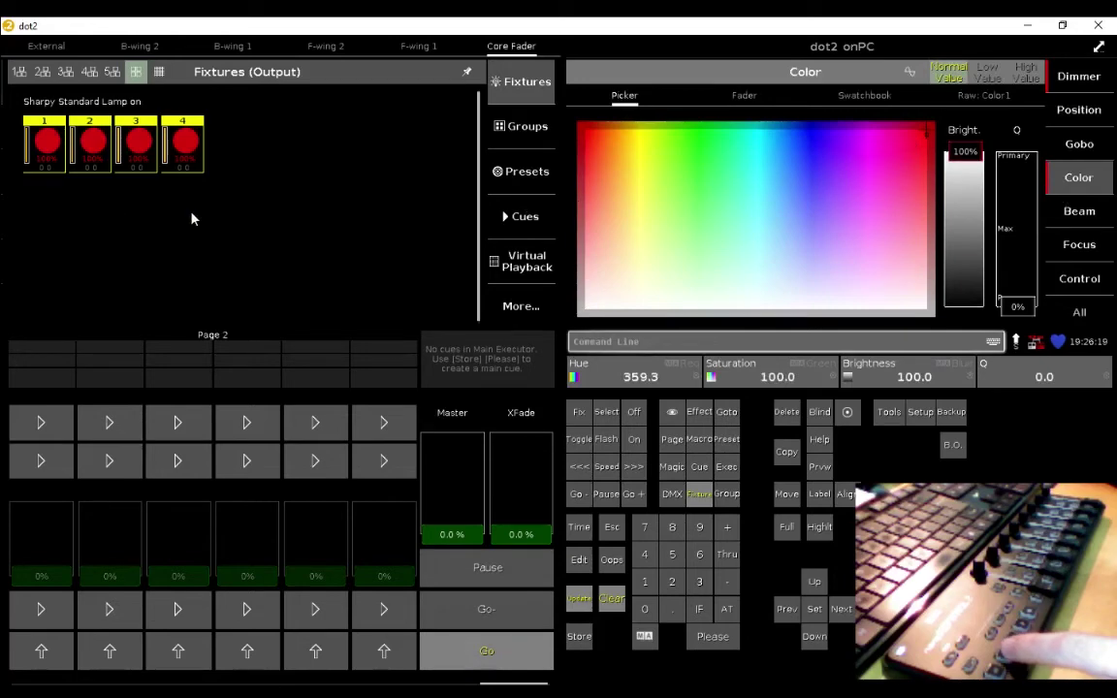
key("h")
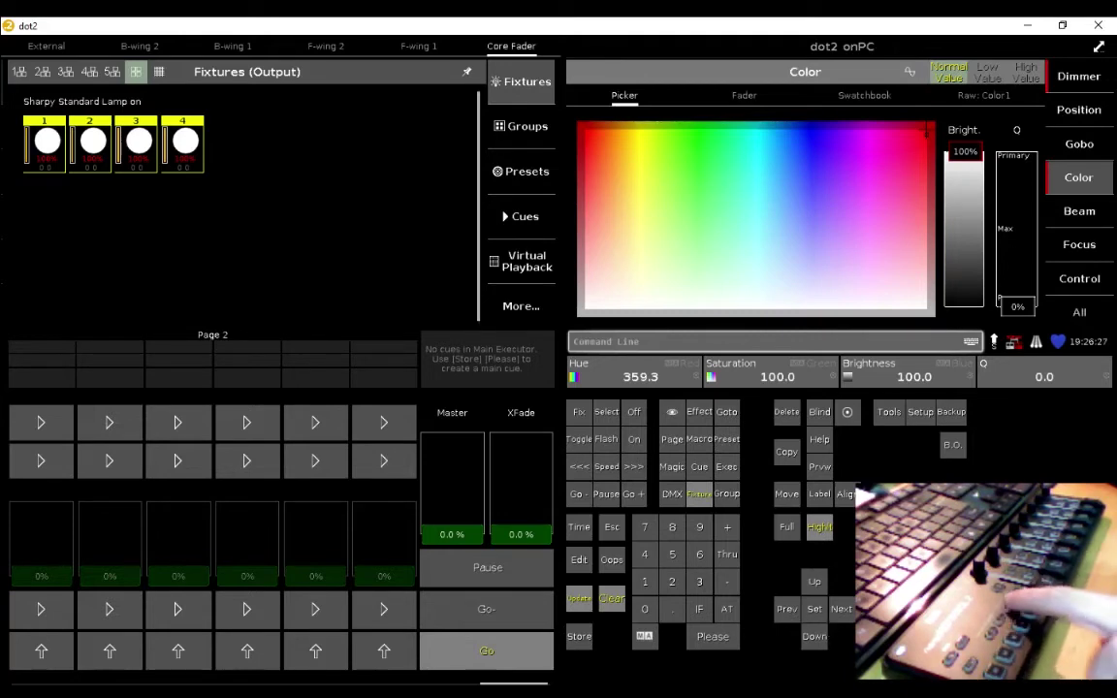
Test stepping the highlight forward and back through single fixtures, and toggle between one fixture and the whole selection with Set.
key("Page_Down")
key("Page_Down")
key("Page_Down")
key("Page_Down")
key("Page_Up")
key("Page_Up")
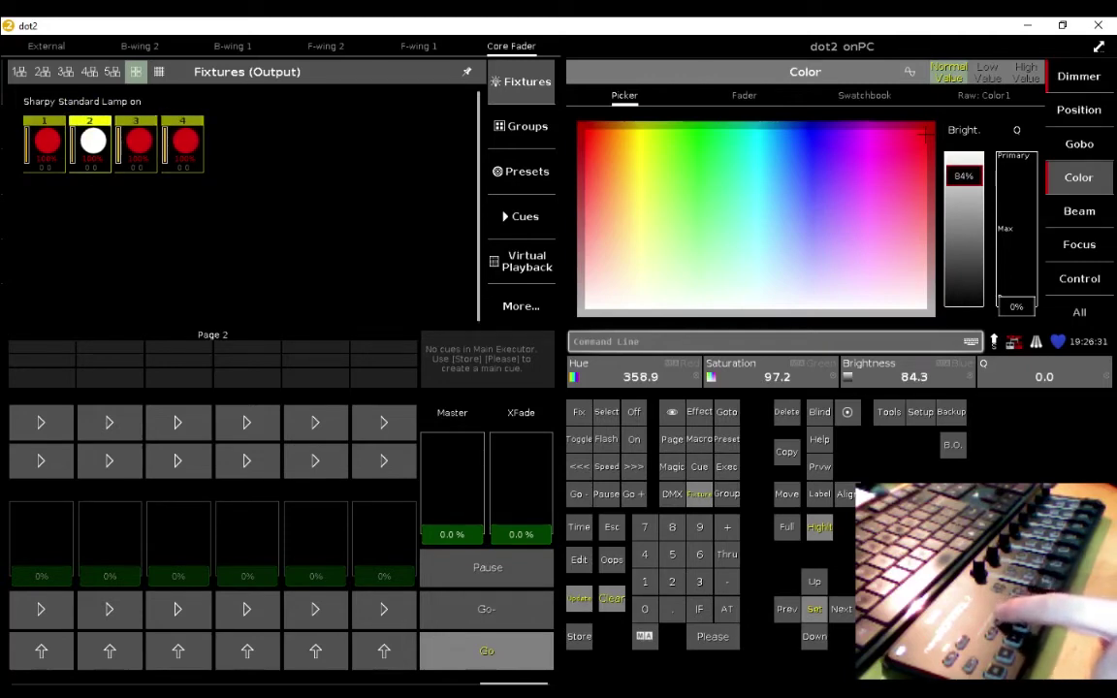
key("Home")
key("Home")
key("Home")
key("Home")
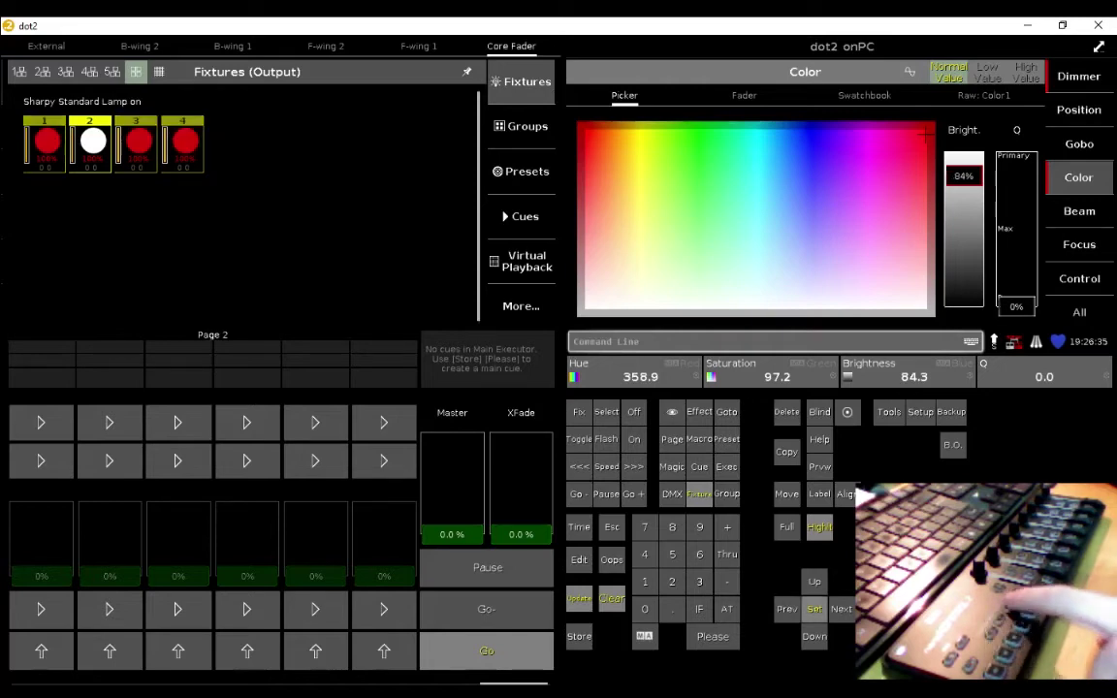
Move the highlighted selection to fixture 1 and on to fixture 4, and clear all selections and programmer values.
key("Page_Down")
key("Page_Up")
key("Page_Up")
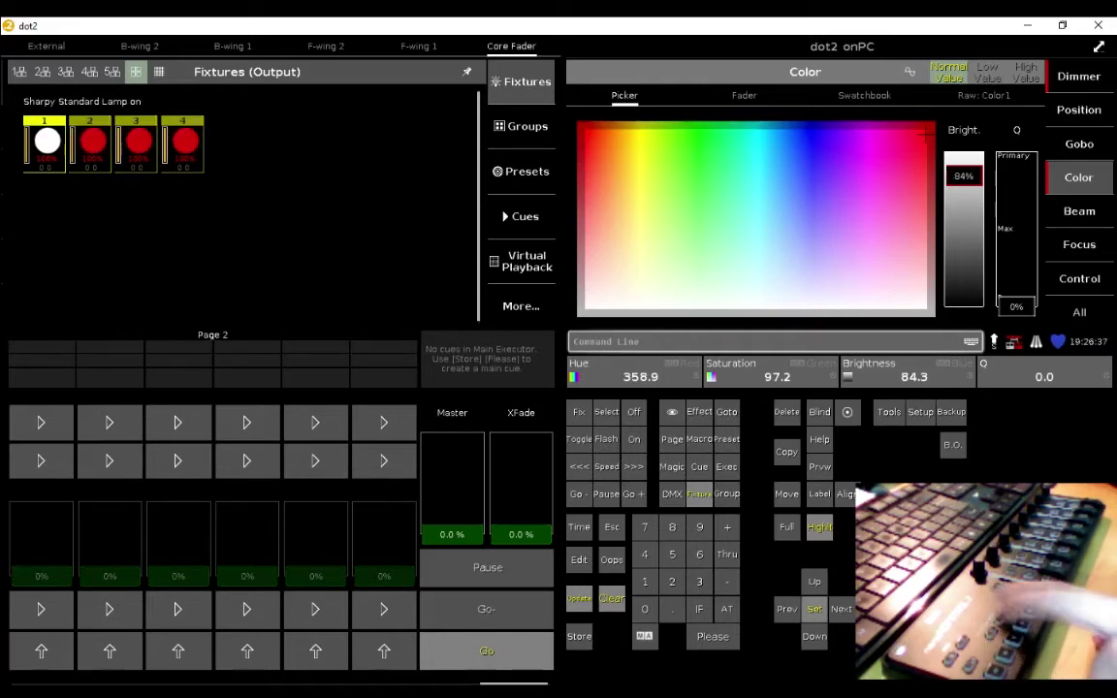
key("Page_Down")
key("Page_Down")
key("Page_Down")
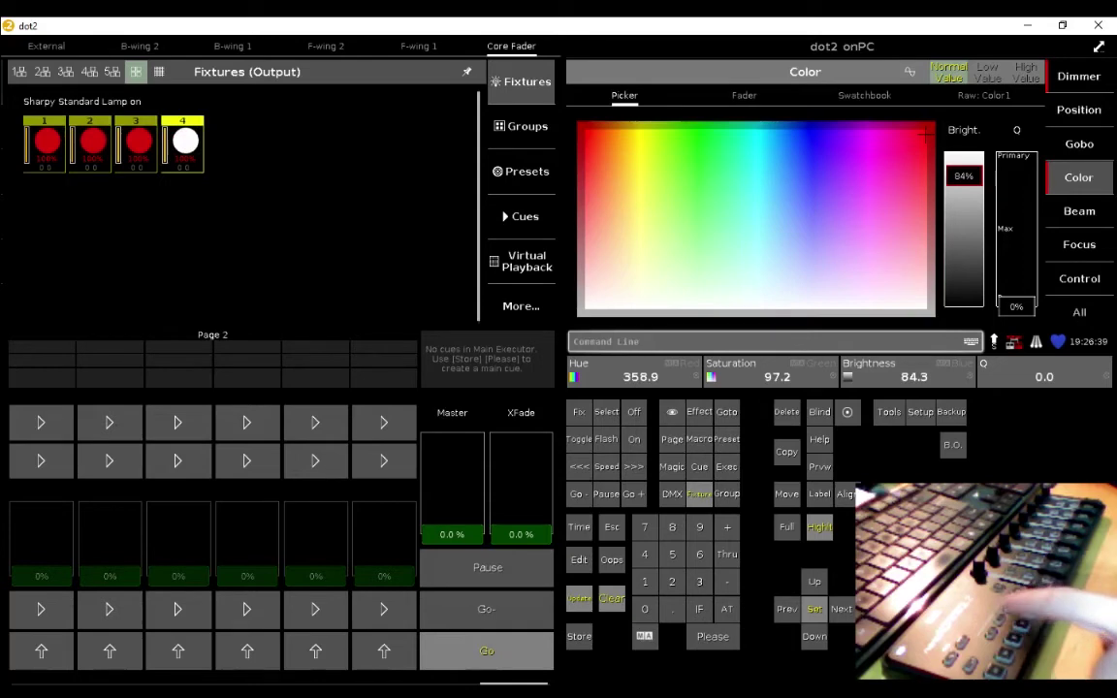
key("c")
key("c")
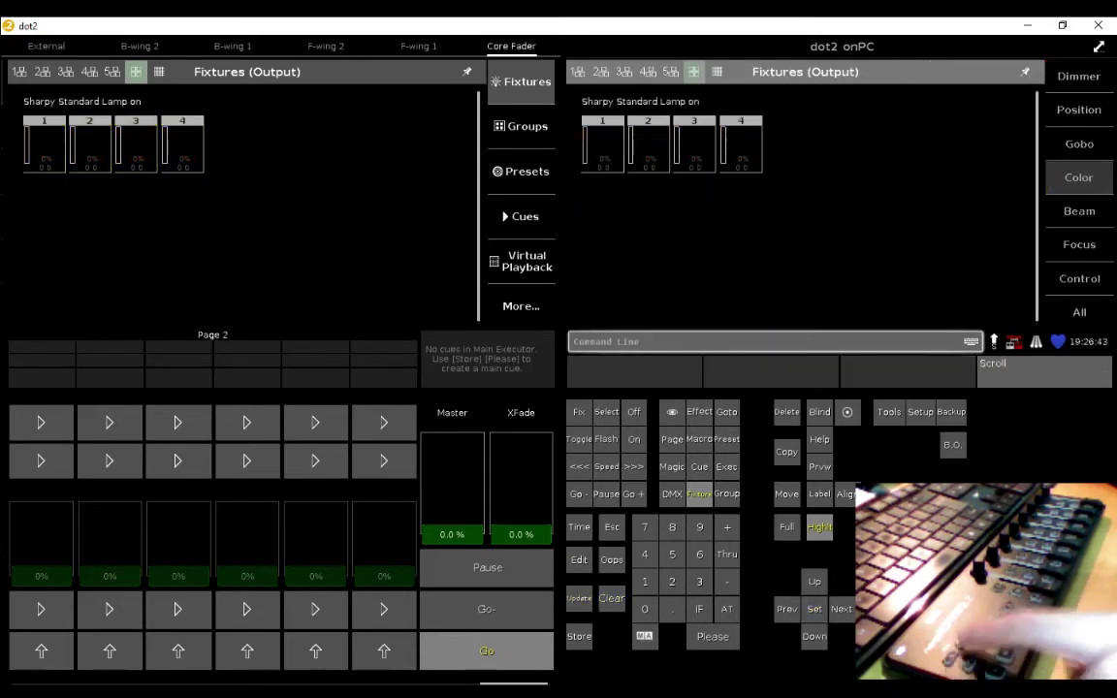
Test changing executor pages up and down from the controller, ending on page 1.
key("Page_Down")
key("Page_Up")
key("Page_Up")
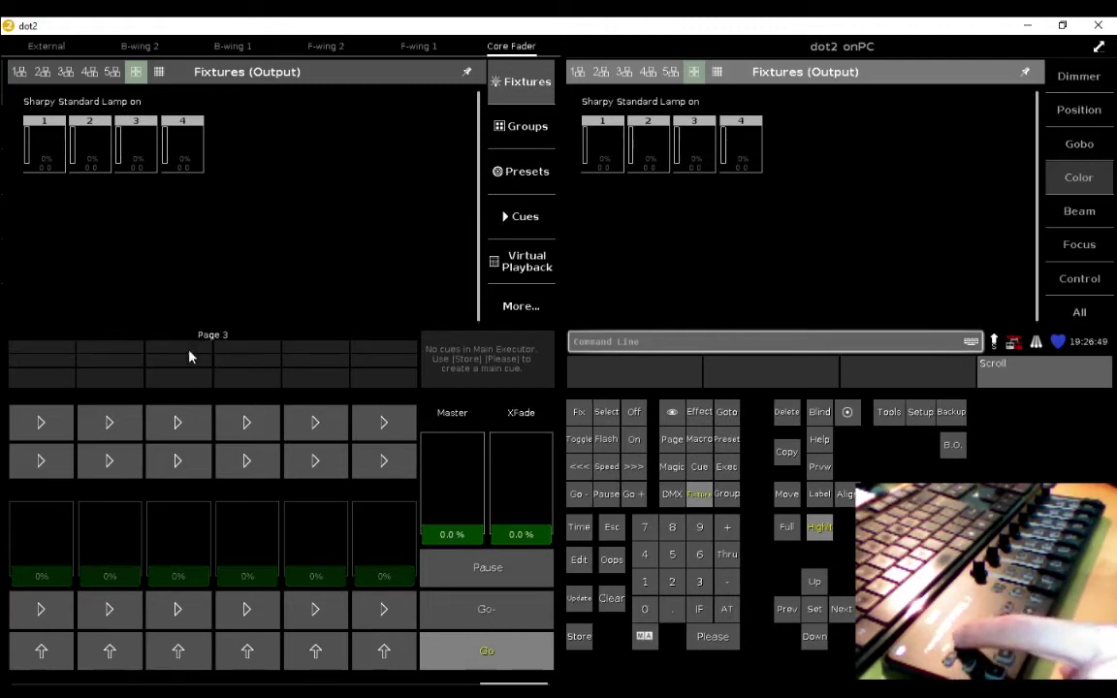
key("Page_Up")
key("Page_Up")
key("Page_Down")
key("Page_Down")
key("Page_Down")
key("Page_Down")
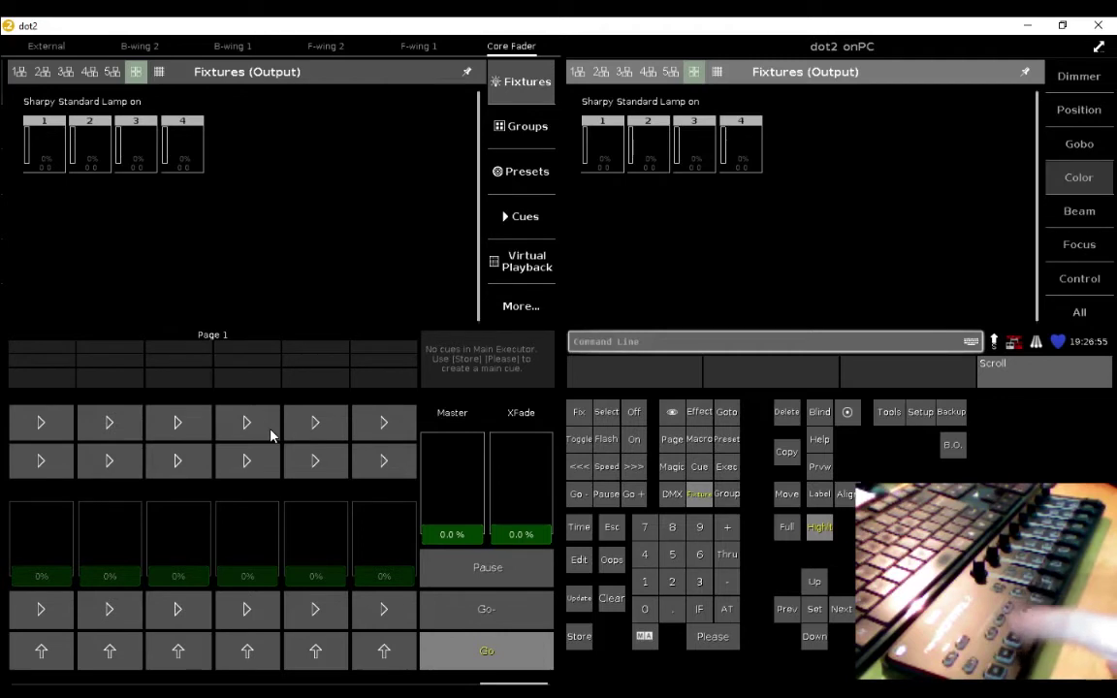
Select all four Sharpy fixtures and turn Highlight off.
left_click_drag(27, 208, 252, 97)
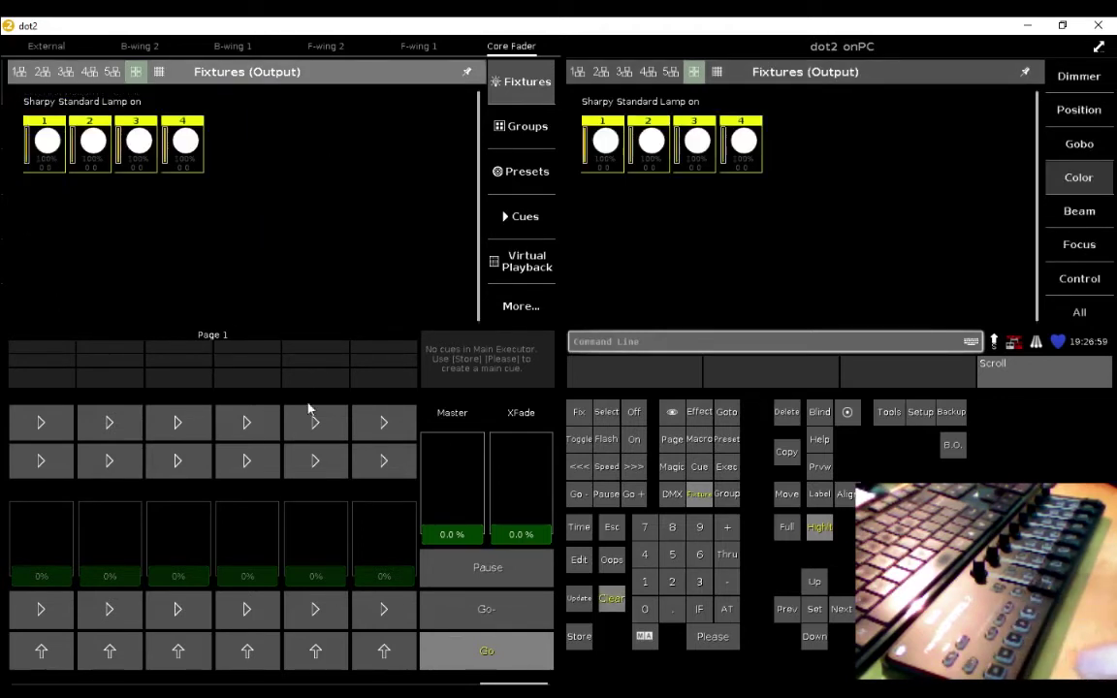
key("h")
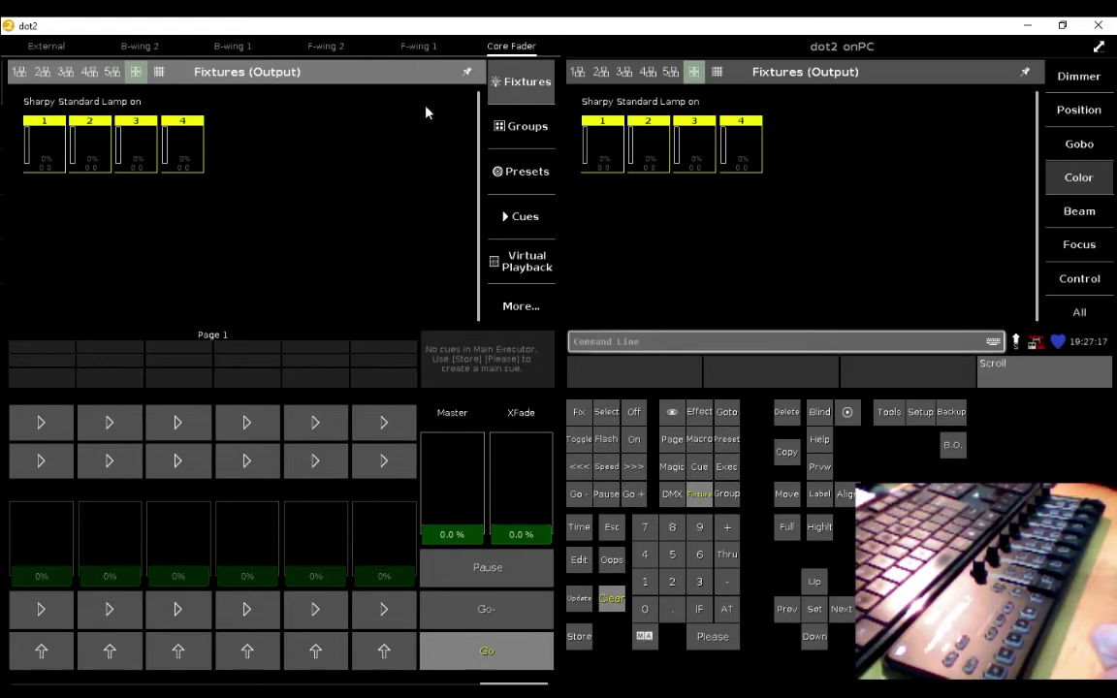
Compare the executors on Core Fader, F-wing 1 and F-wing 2, ending on the F-wing 1 view.
left_click(380, 46)
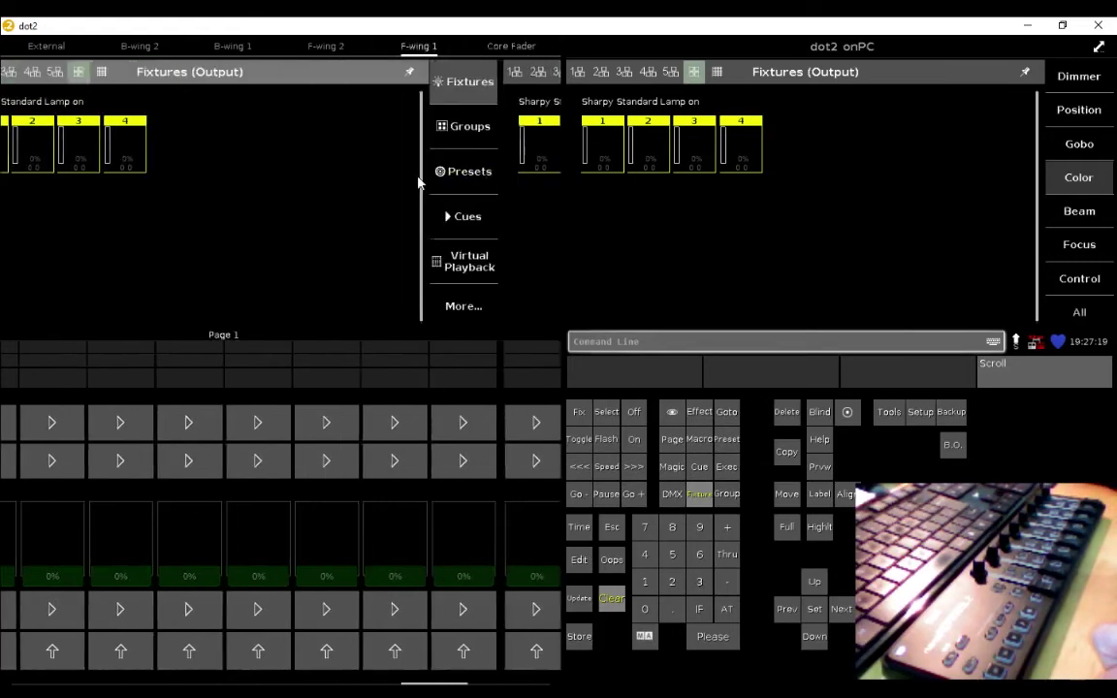
left_click(503, 45)
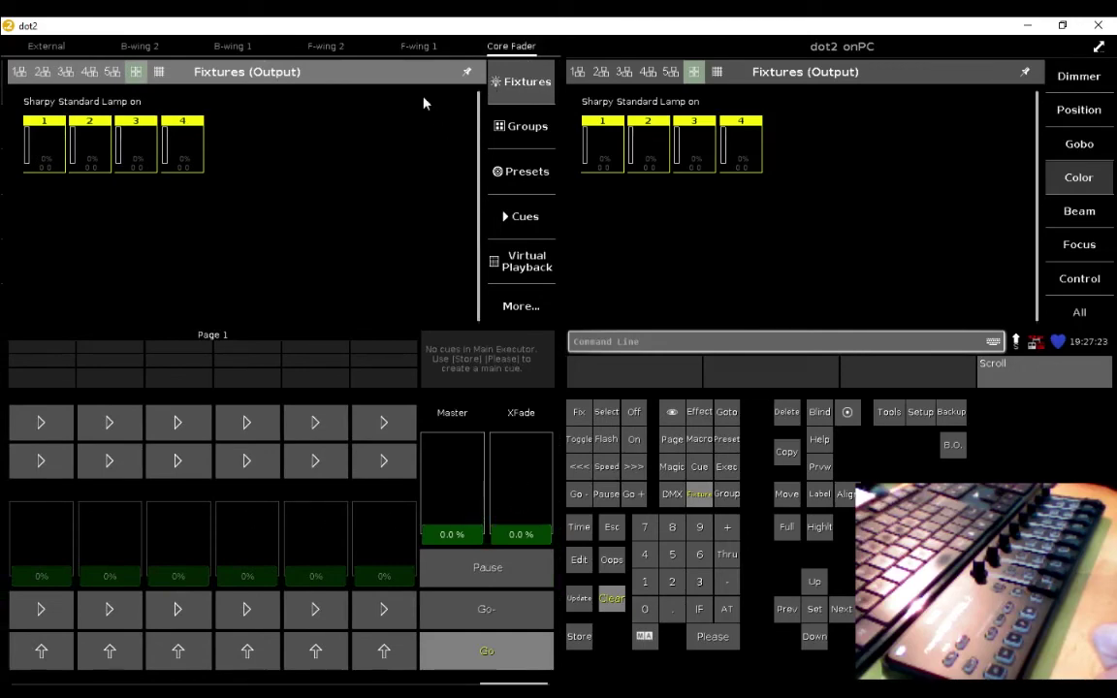
left_click(421, 49)
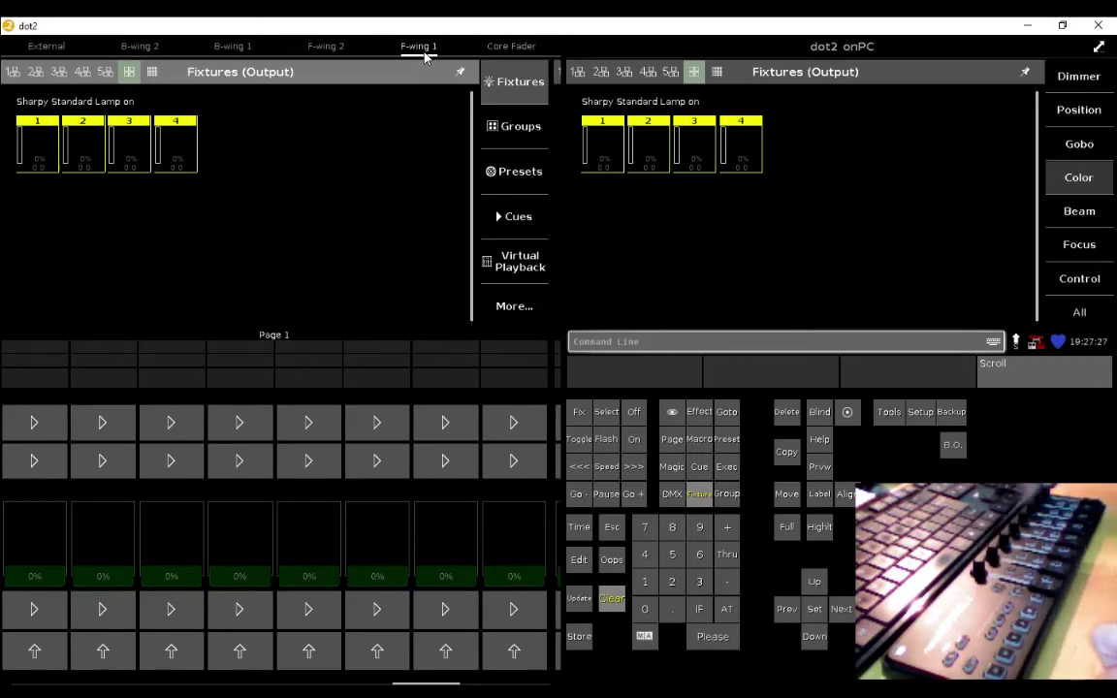
left_click(310, 48)
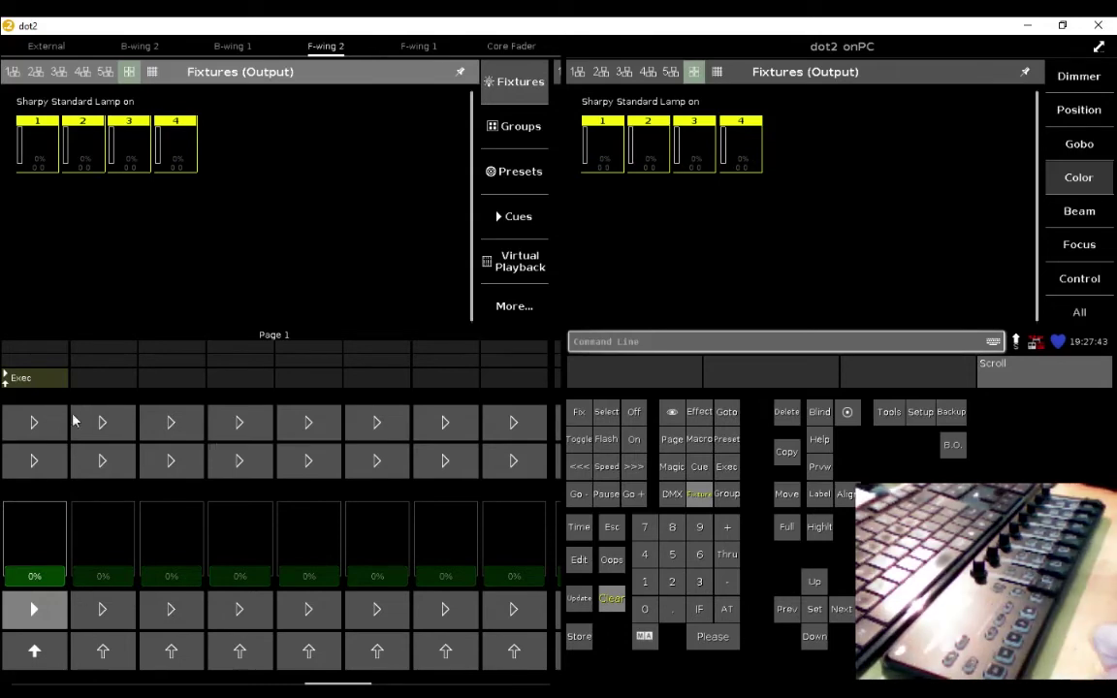
left_click(420, 46)
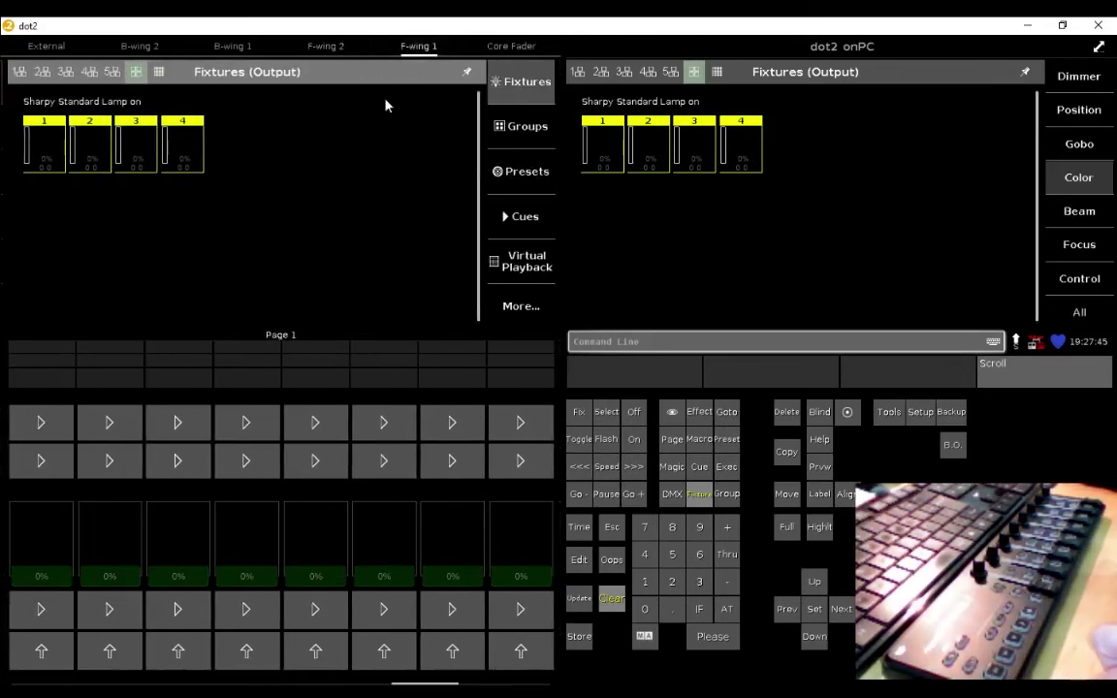
Store all four fixtures at 100% in the first executor of F-wing 1 on page 1.
left_click_drag(37, 202, 231, 119)
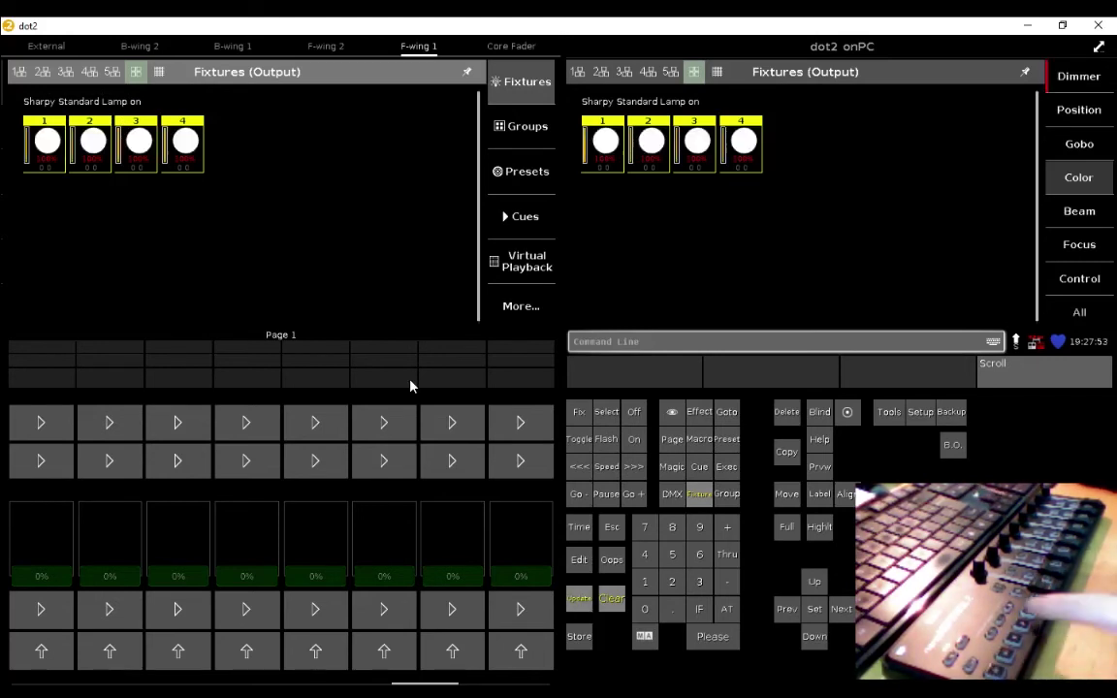
key("s")
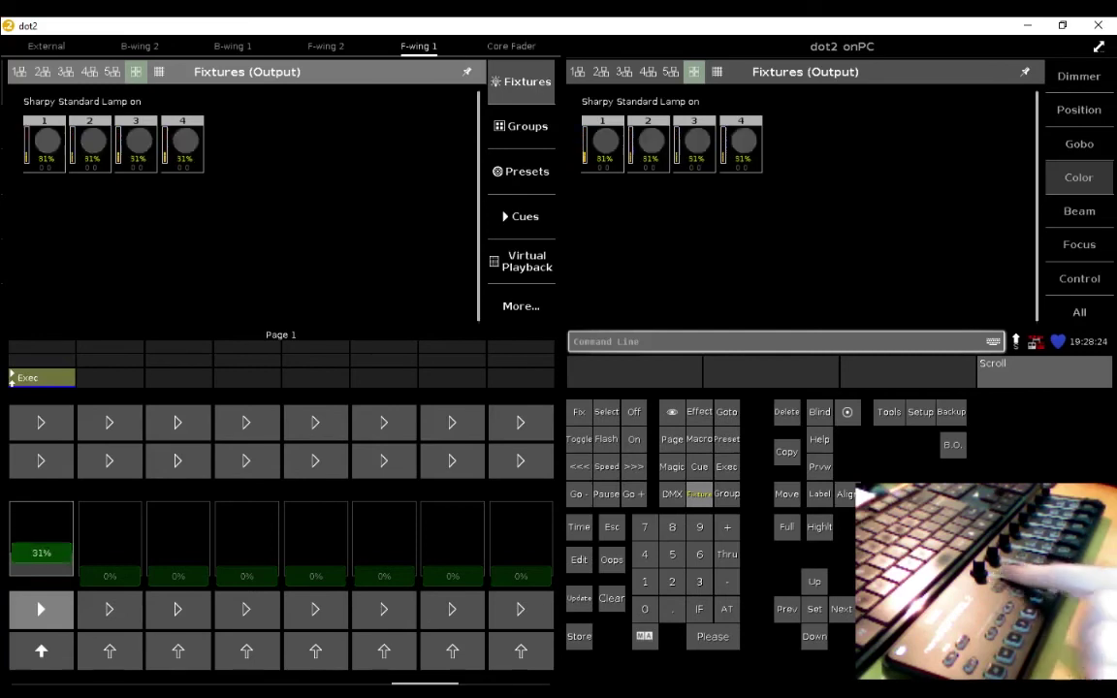
Apply the Circle position effect to all four fixtures and store it in the second executor of F-wing 1.
mouse_move(21, 206)
left_mouse_down()
mouse_move(51, 115)
mouse_move(281, 121)
left_mouse_up()
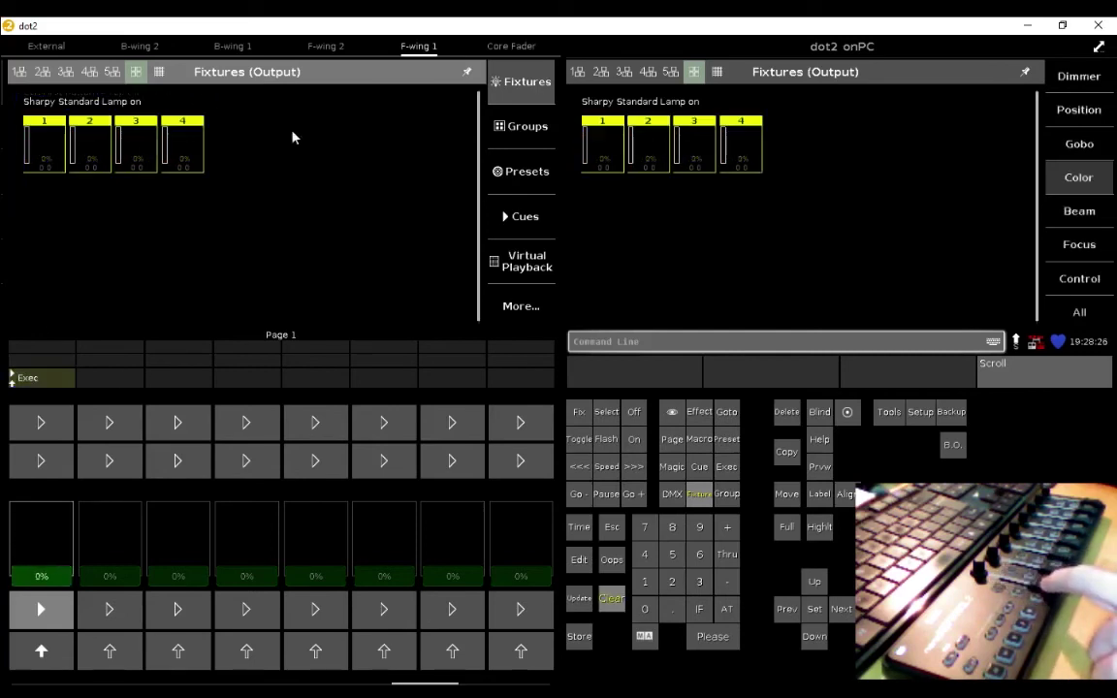
left_click(1092, 121)
left_click(815, 73)
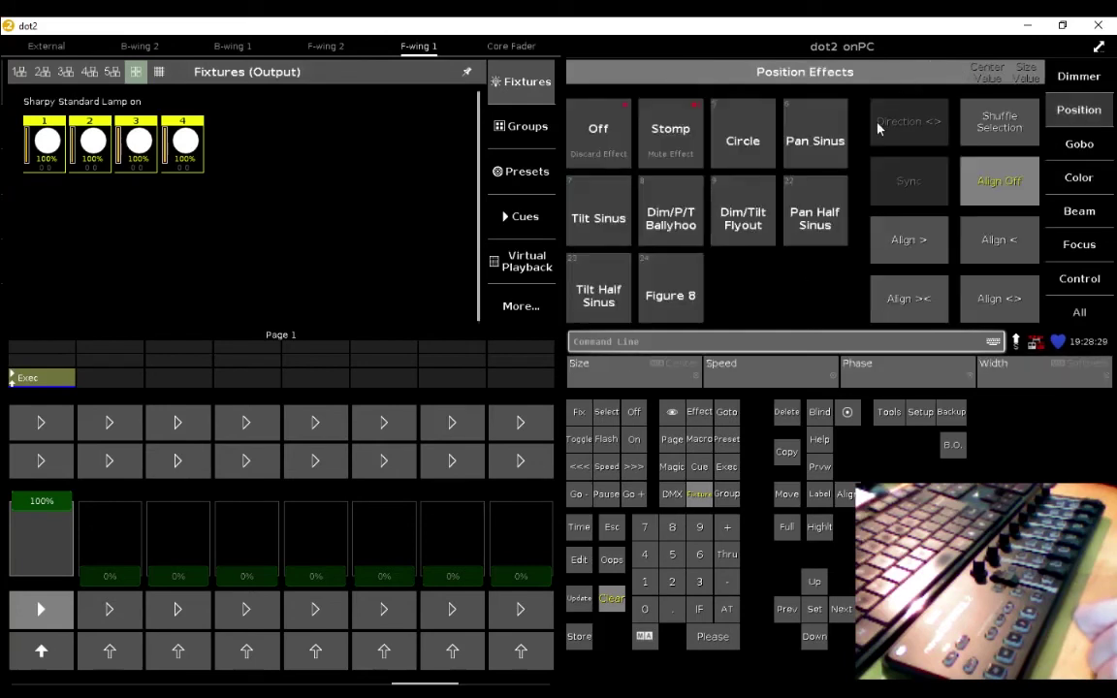
left_click(752, 162)
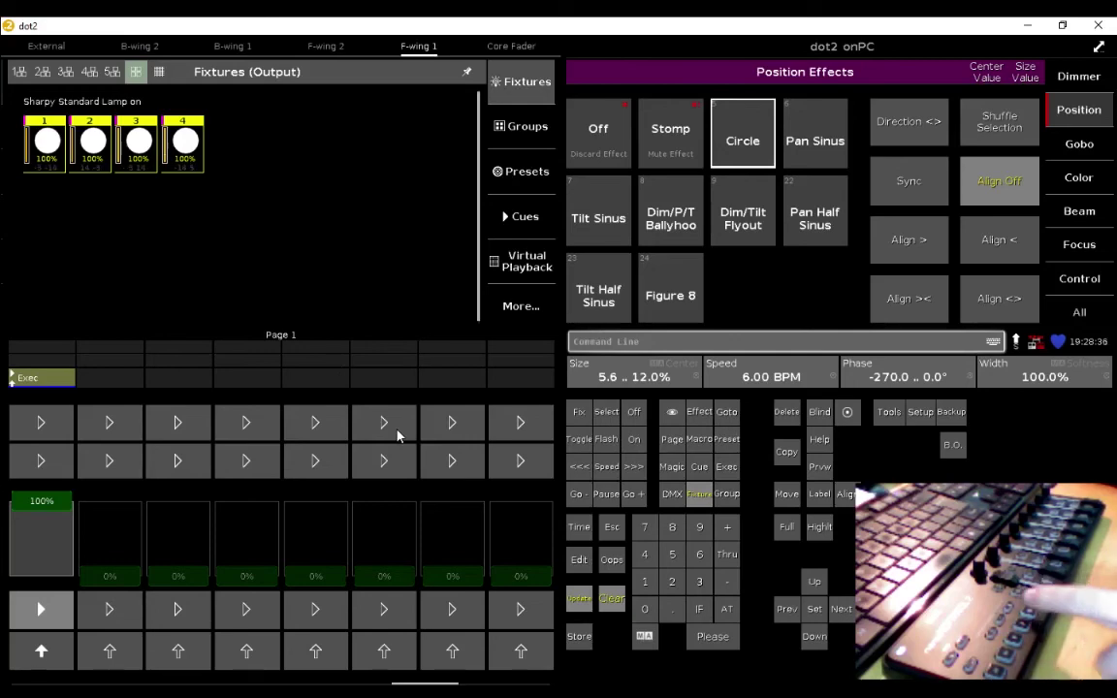
key("s")
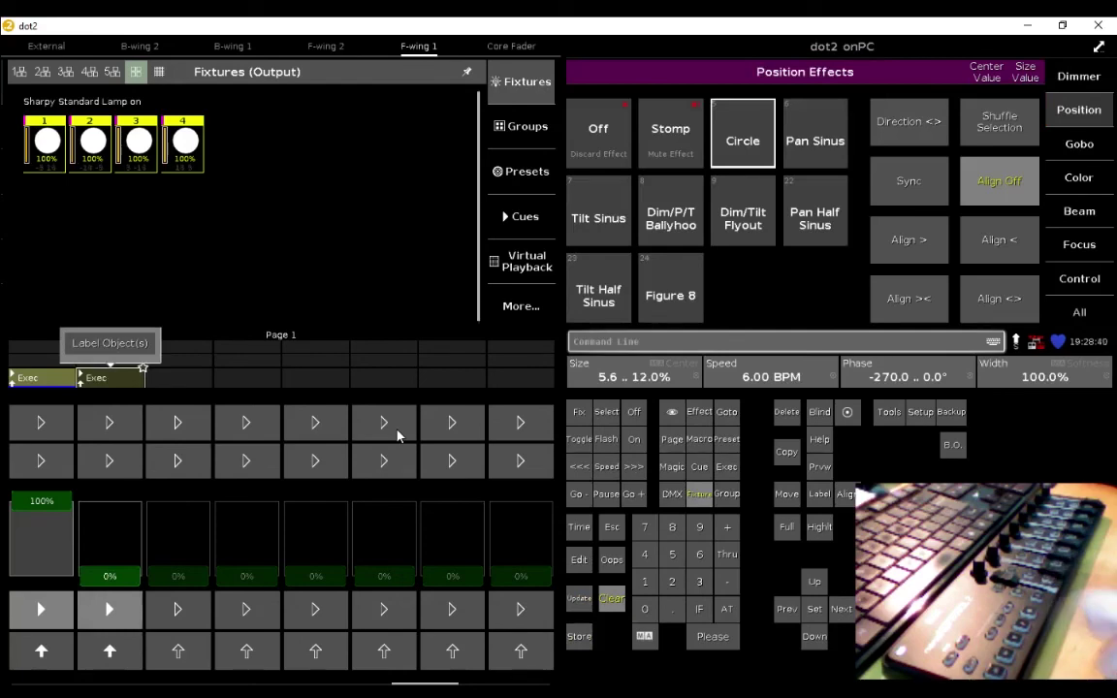
Clear the programmer, set all four fixtures to red, hue about 359, and store the color in the first upper button executor of F-wing 1.
key("c")
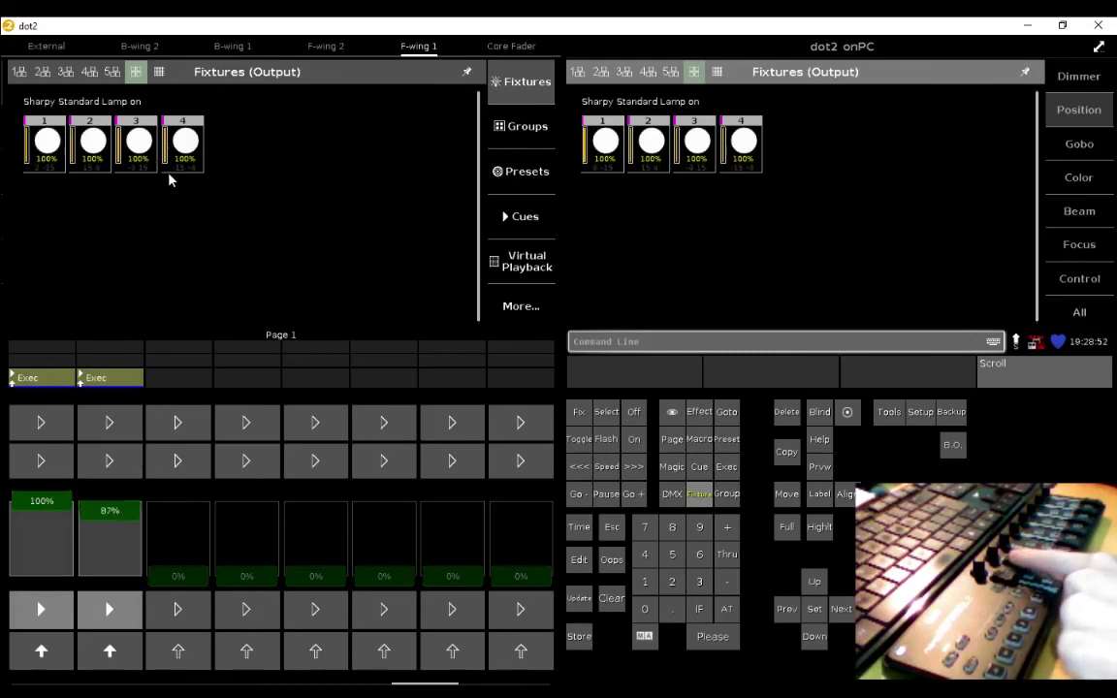
left_click_drag(548, 194, 780, 92)
left_click(1076, 178)
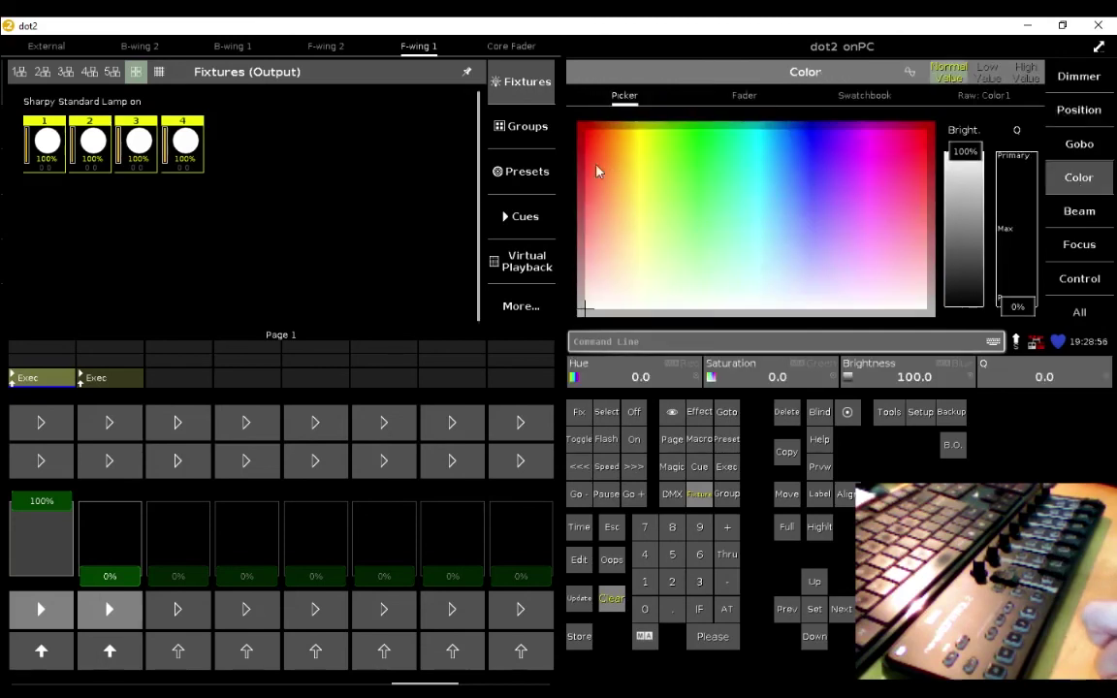
left_click(583, 128)
key("s")
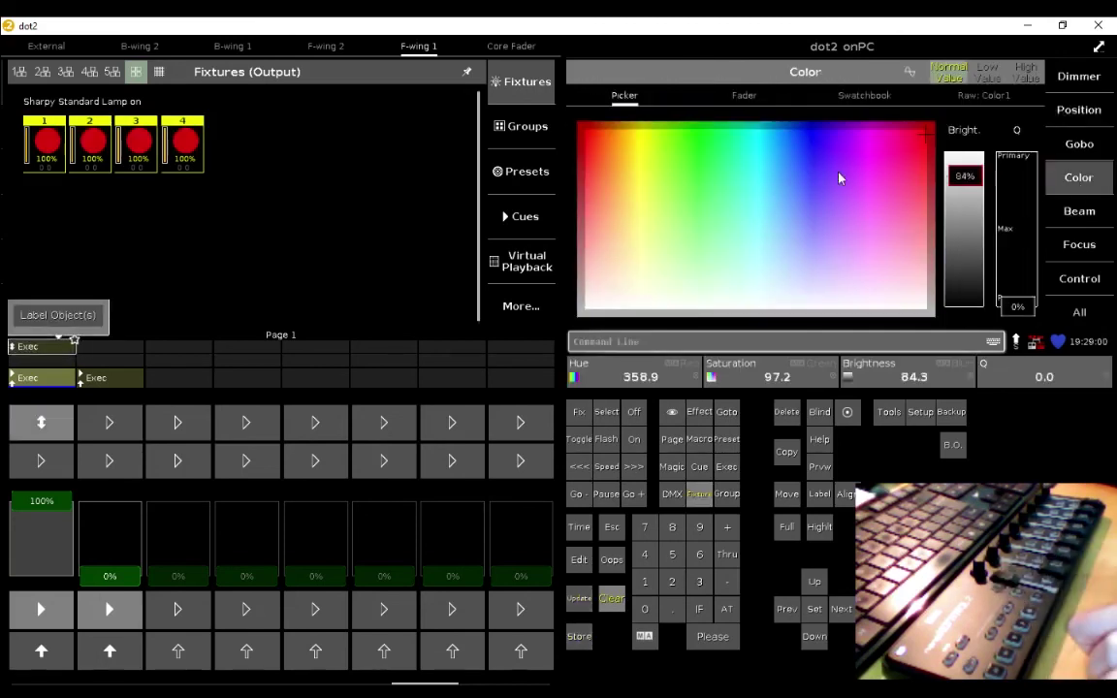
Change the four fixtures to purple, hue about 279, store it in the second upper button executor of F-wing 1, and clear the programmer.
left_click(777, 129)
left_click_drag(795, 110, 823, 103)
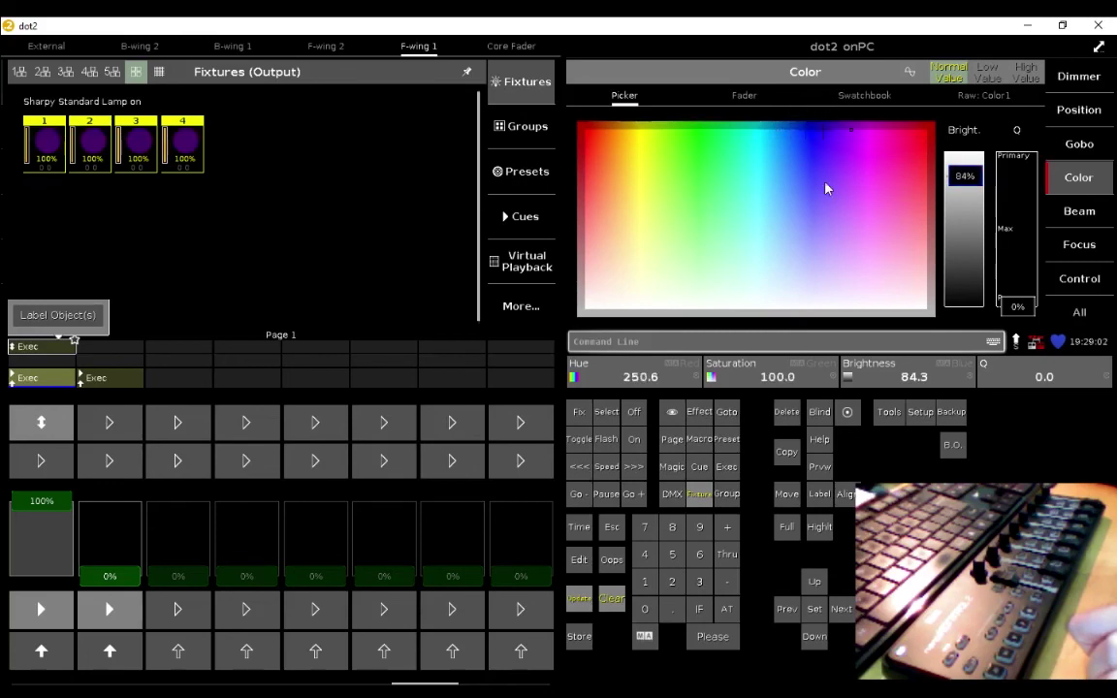
key("s")
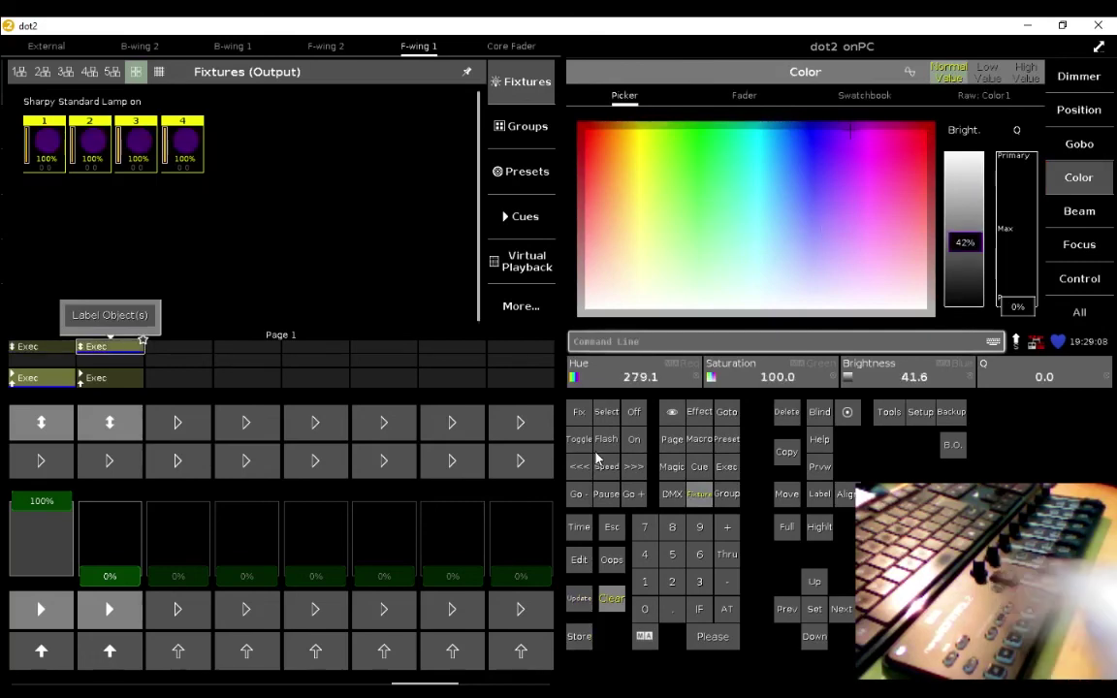
key("c")
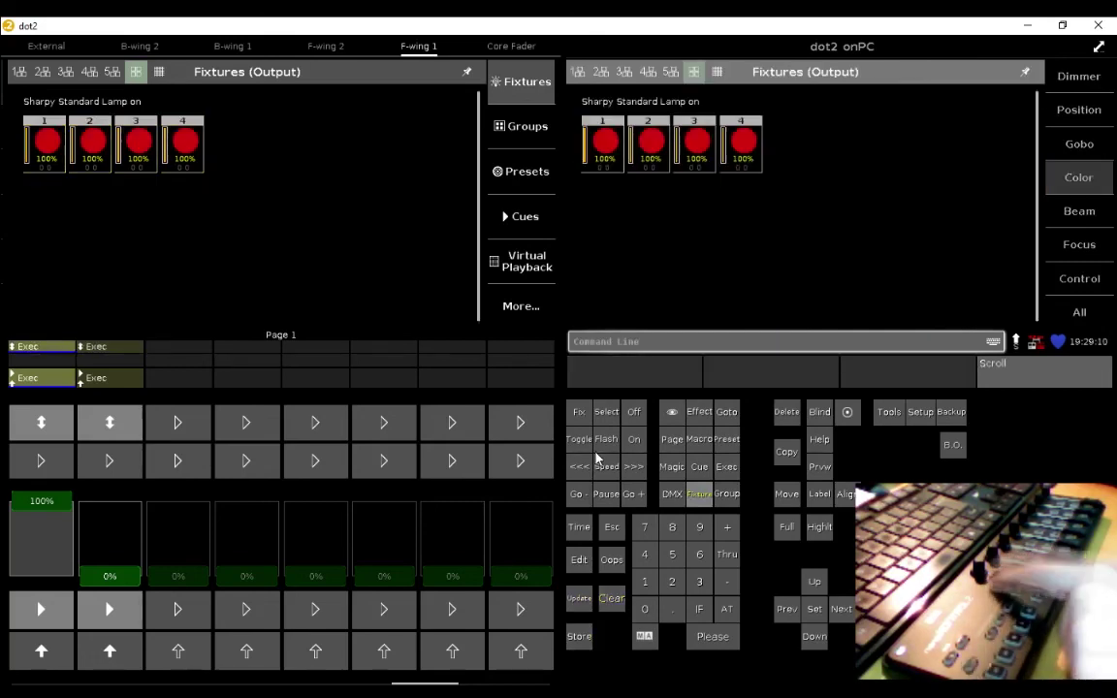